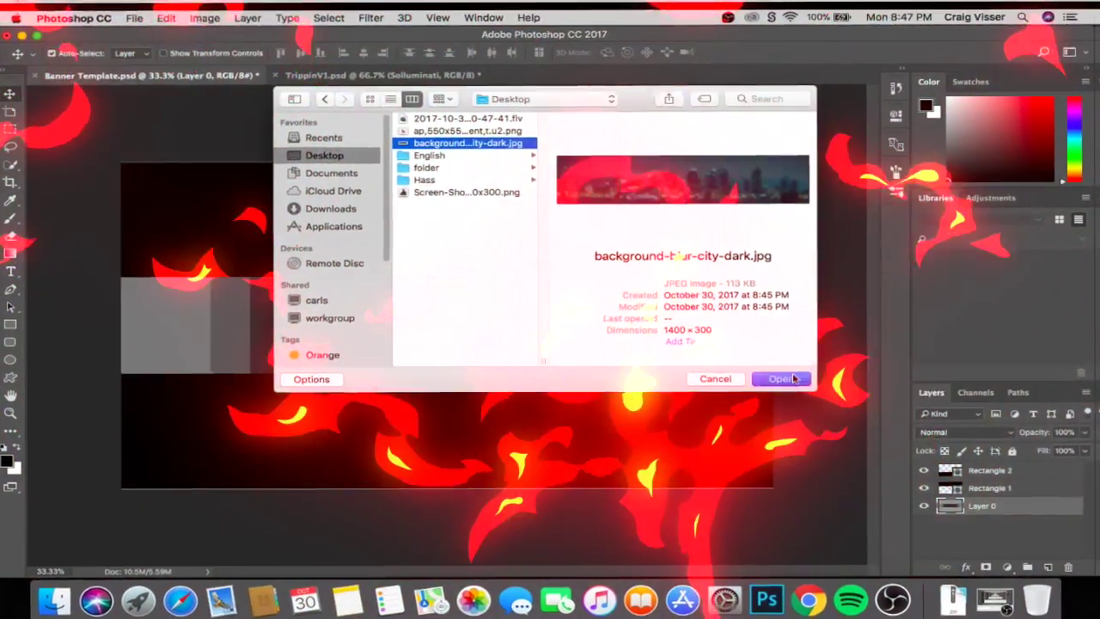
Bring background-blur-city-dark.jpg into the banner, stretched across the full middle band.
{"action": "left_click", "coordinate": [794, 378]}
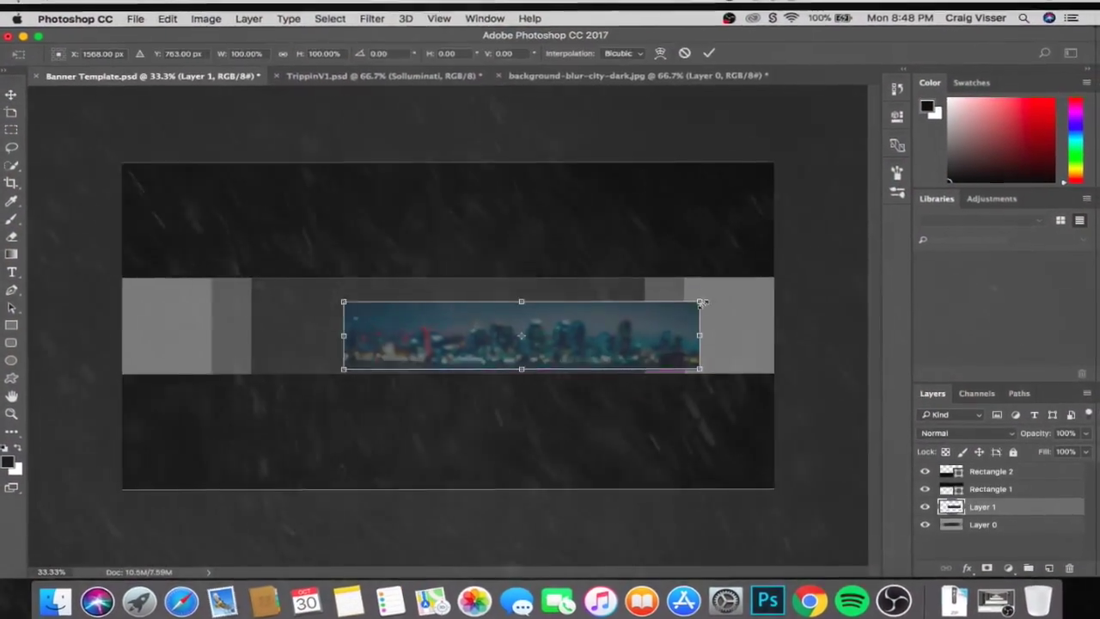
{"action": "mouse_move", "coordinate": [702, 303]}
{"action": "left_mouse_down"}
{"action": "mouse_move", "coordinate": [808, 256]}
{"action": "mouse_move", "coordinate": [593, 258]}
{"action": "left_mouse_up"}
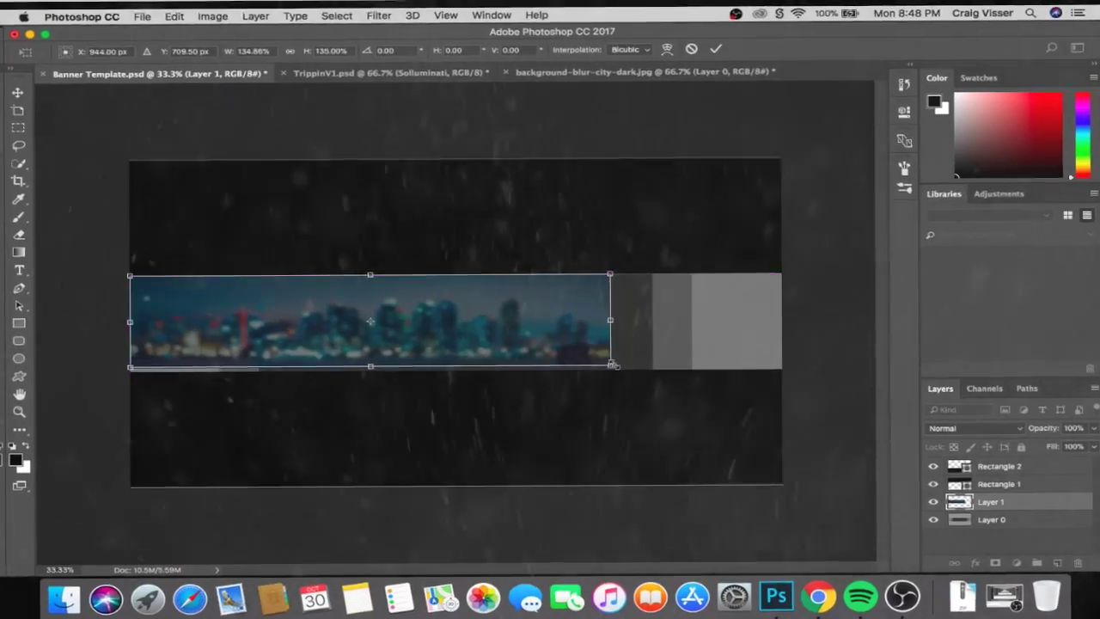
{"action": "left_click_drag", "start_coordinate": [609, 302], "coordinate": [771, 317]}
{"action": "key", "text": "Return"}
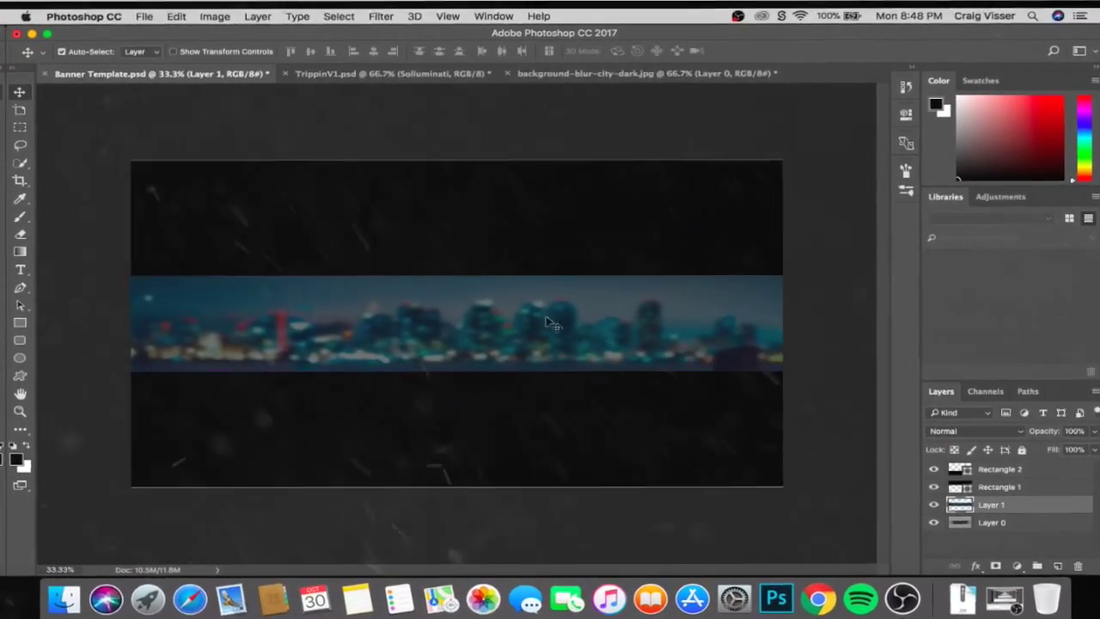
Open the masked-figure PNG and move the selected figure into the banner, enlarged upward-right.
{"action": "left_click", "coordinate": [139, 14]}
{"action": "left_click", "coordinate": [160, 42]}
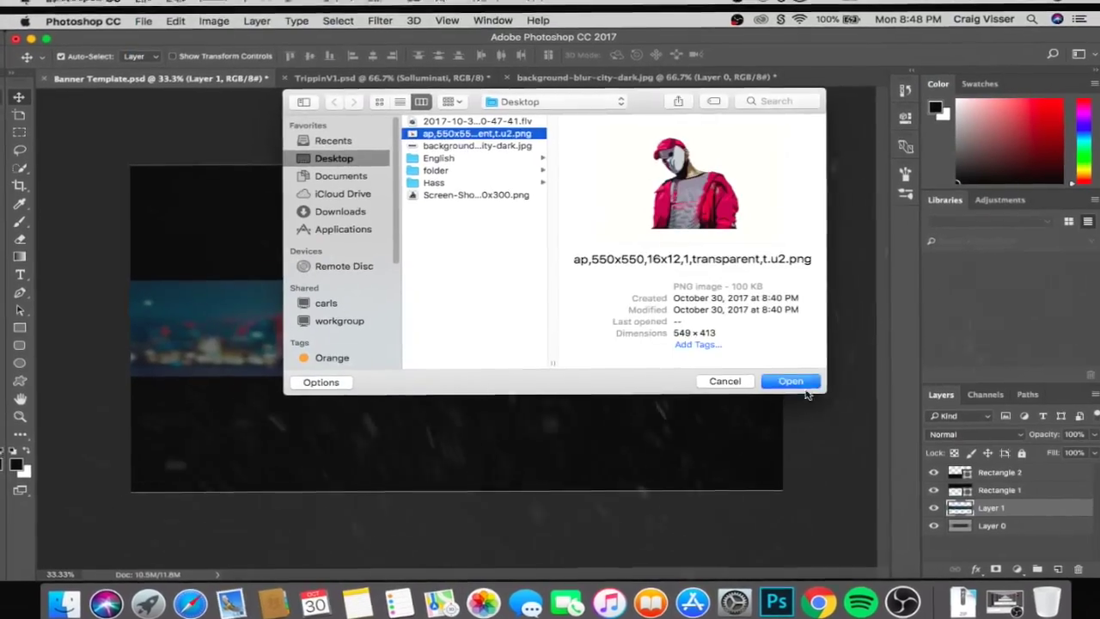
{"action": "left_click", "coordinate": [791, 381]}
{"action": "left_click", "coordinate": [19, 162]}
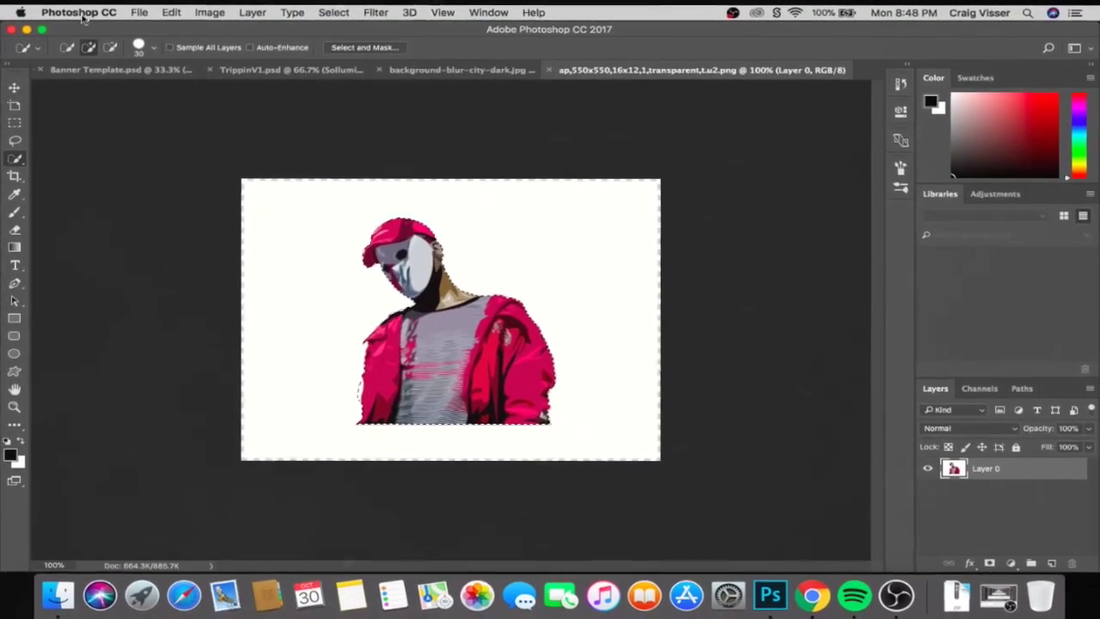
{"action": "key", "text": "v"}
{"action": "left_click_drag", "start_coordinate": [455, 343], "coordinate": [438, 331]}
{"action": "mouse_move", "coordinate": [612, 300]}
{"action": "left_mouse_down"}
{"action": "mouse_move", "coordinate": [732, 184]}
{"action": "mouse_move", "coordinate": [731, 163]}
{"action": "left_mouse_up"}
{"action": "key", "text": "Return"}
Set the eraser size to 41 and scale the pink-jacket figure down.
{"action": "left_click", "coordinate": [13, 229]}
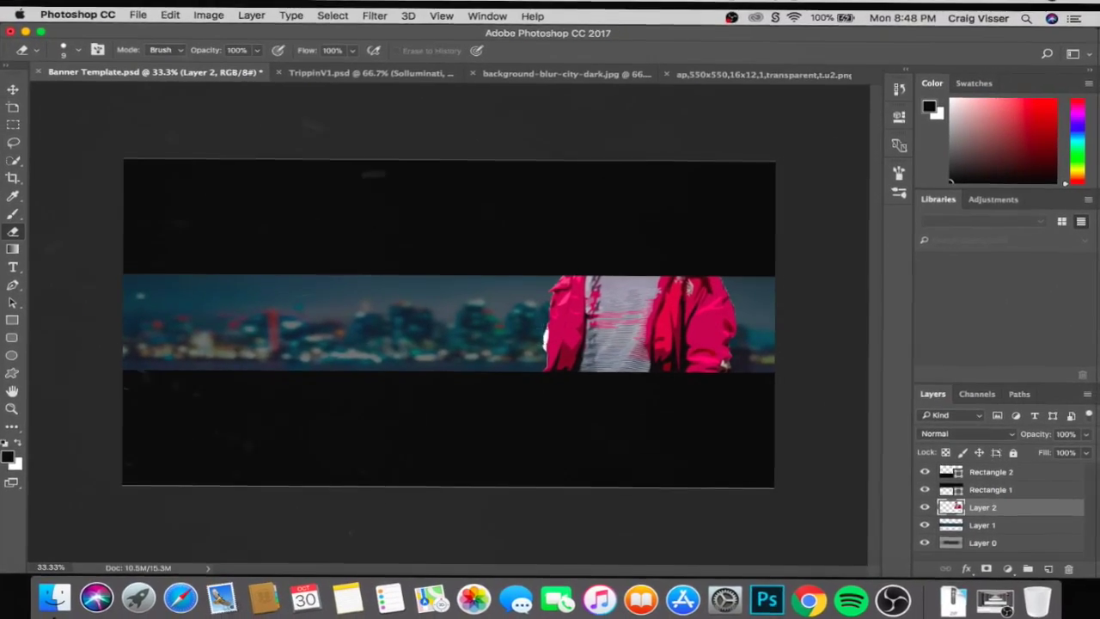
{"action": "left_click", "coordinate": [64, 43]}
{"action": "left_click_drag", "start_coordinate": [95, 98], "coordinate": [129, 98]}
{"action": "key", "text": "Return"}
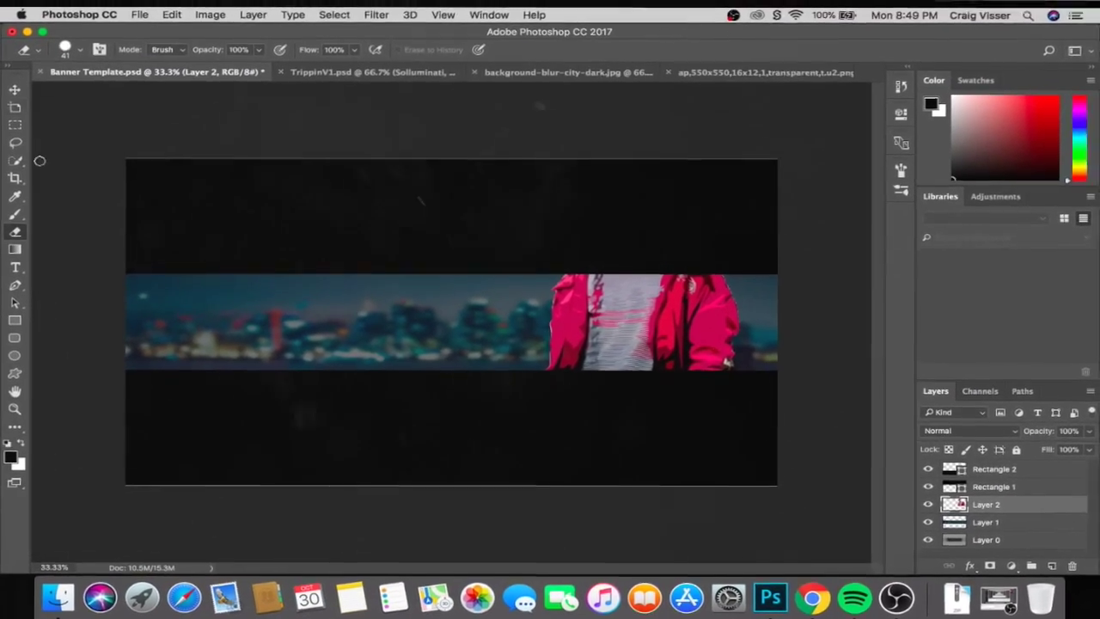
{"action": "key", "text": "ctrl+t"}
{"action": "mouse_move", "coordinate": [761, 165]}
{"action": "left_mouse_down"}
{"action": "mouse_move", "coordinate": [619, 311]}
{"action": "mouse_move", "coordinate": [650, 316]}
{"action": "left_mouse_up"}
{"action": "key", "text": "Return"}
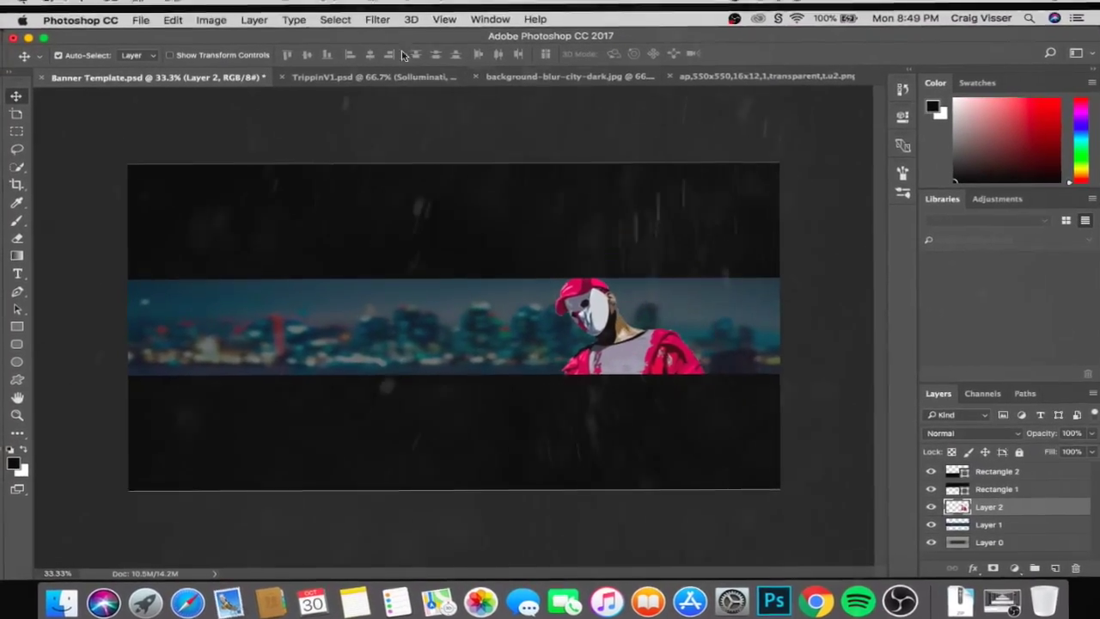
{"action": "left_click", "coordinate": [141, 19]}
Open the microphone-man screenshot, move it into the banner and erase around him.
{"action": "left_click", "coordinate": [159, 55]}
{"action": "double_click", "coordinate": [472, 187]}
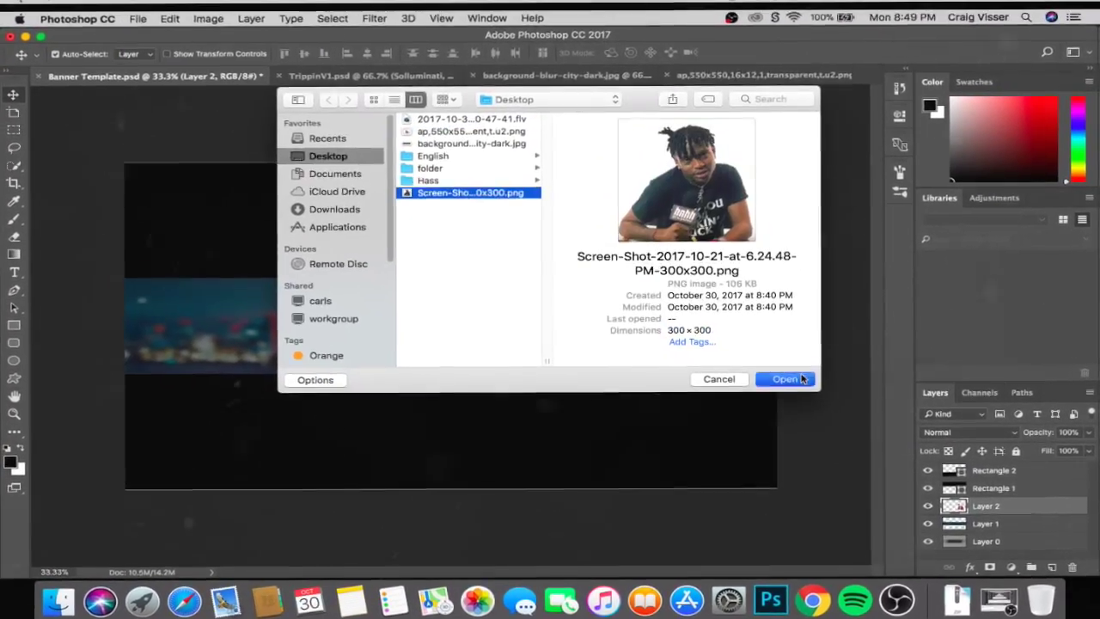
{"action": "left_click", "coordinate": [16, 84]}
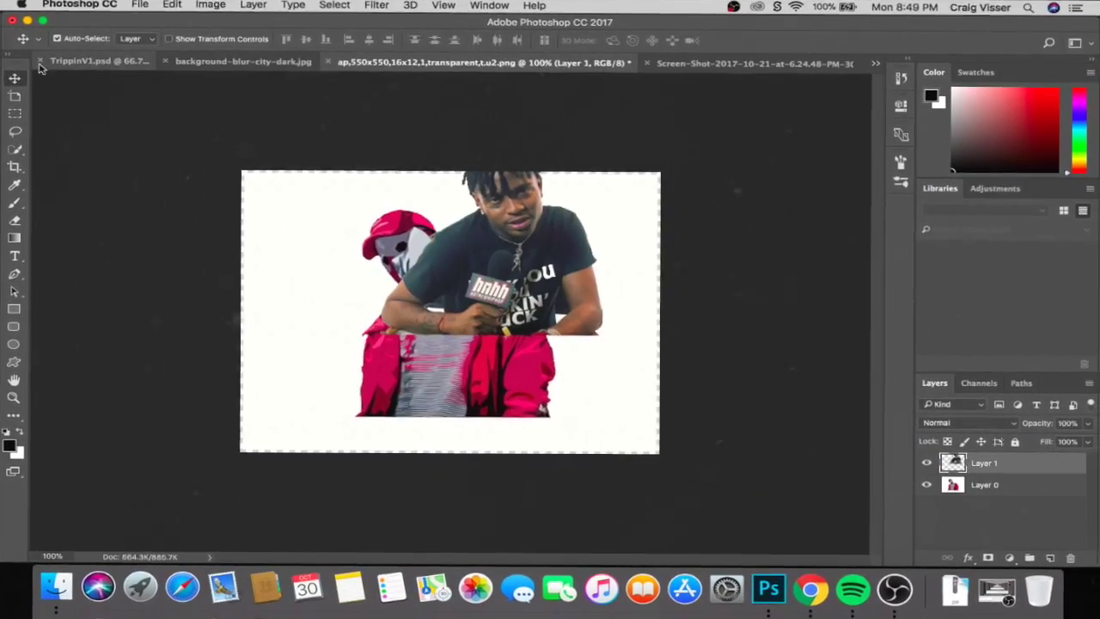
{"action": "left_click_drag", "start_coordinate": [206, 72], "coordinate": [175, 74]}
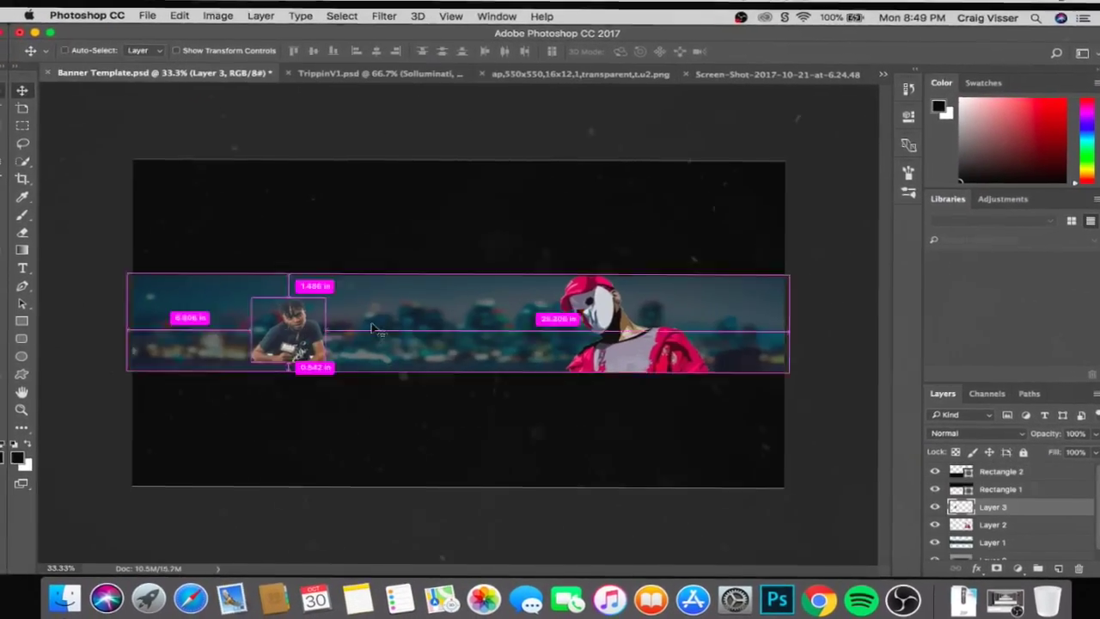
{"action": "left_click", "coordinate": [19, 230]}
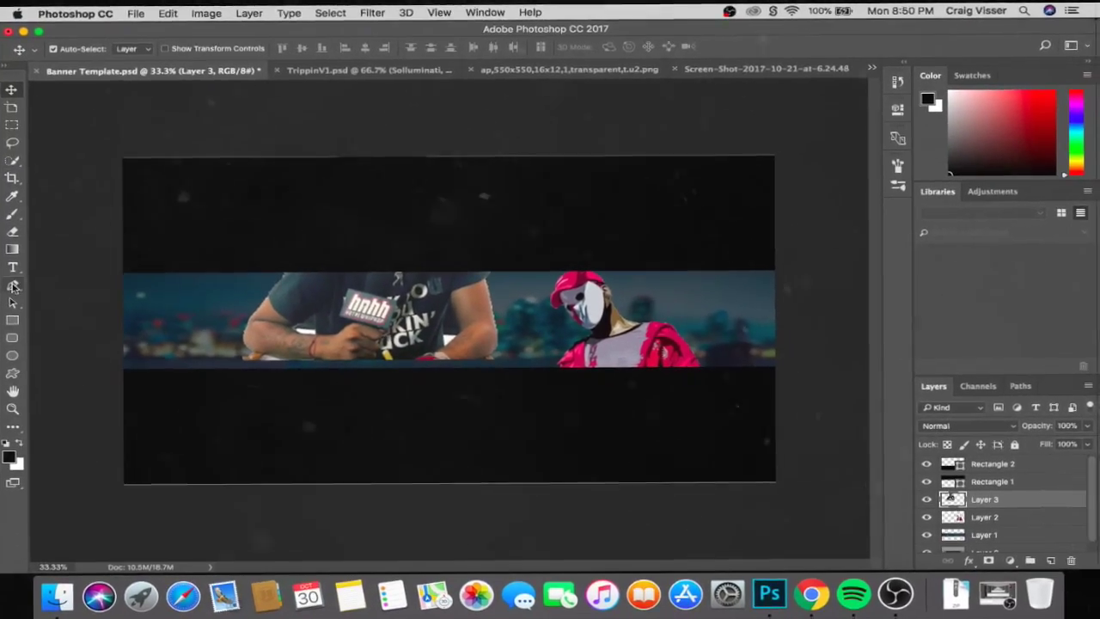
{"action": "scroll", "coordinate": [454, 327], "scroll_direction": "up", "scroll_amount": 5}
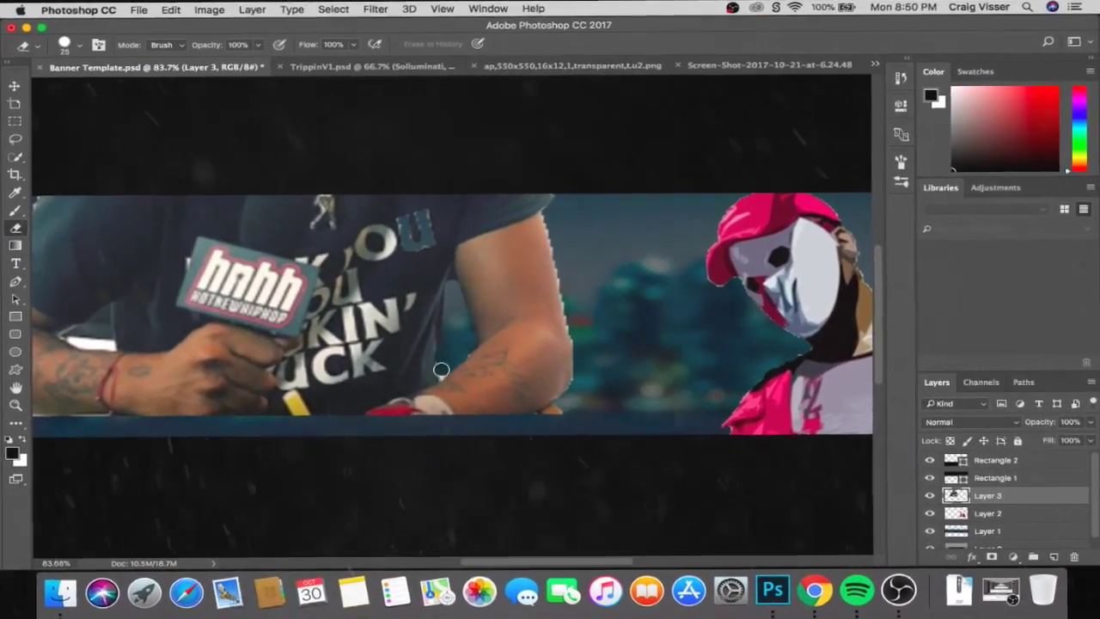
{"action": "scroll", "coordinate": [441, 370], "scroll_direction": "left", "scroll_amount": 5}
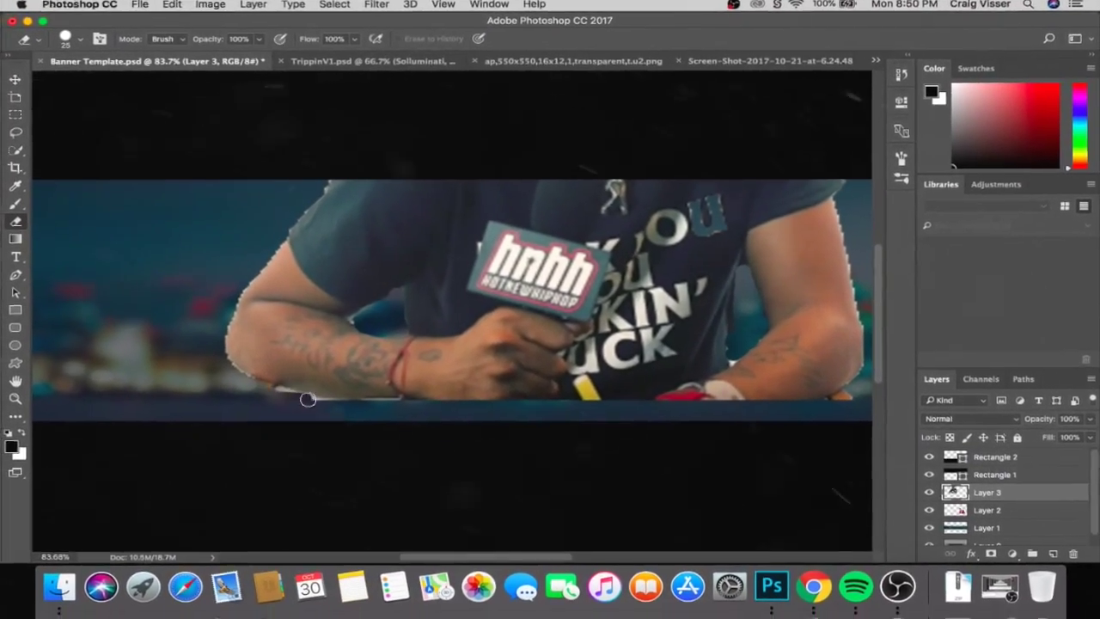
{"action": "scroll", "coordinate": [412, 331], "scroll_direction": "up", "scroll_amount": 3}
{"action": "key", "text": "v"}
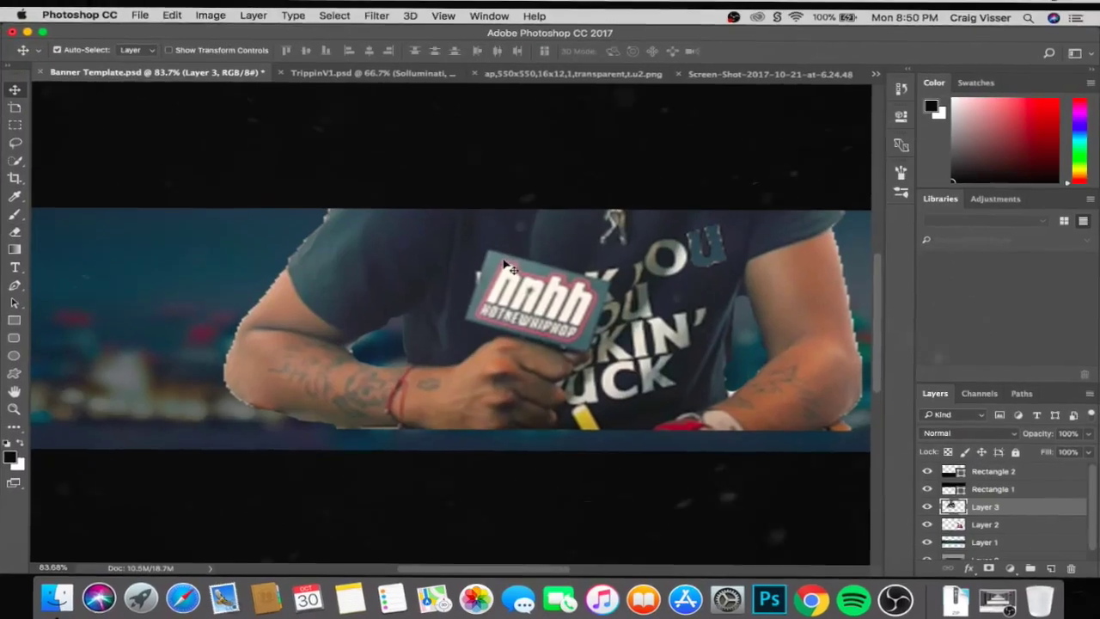
{"action": "scroll", "coordinate": [504, 253], "scroll_direction": "down", "scroll_amount": 3}
Rotate the man about 13 degrees, resize him and place him lower left.
{"action": "key", "text": "ctrl+t"}
{"action": "left_click_drag", "start_coordinate": [380, 296], "coordinate": [361, 337]}
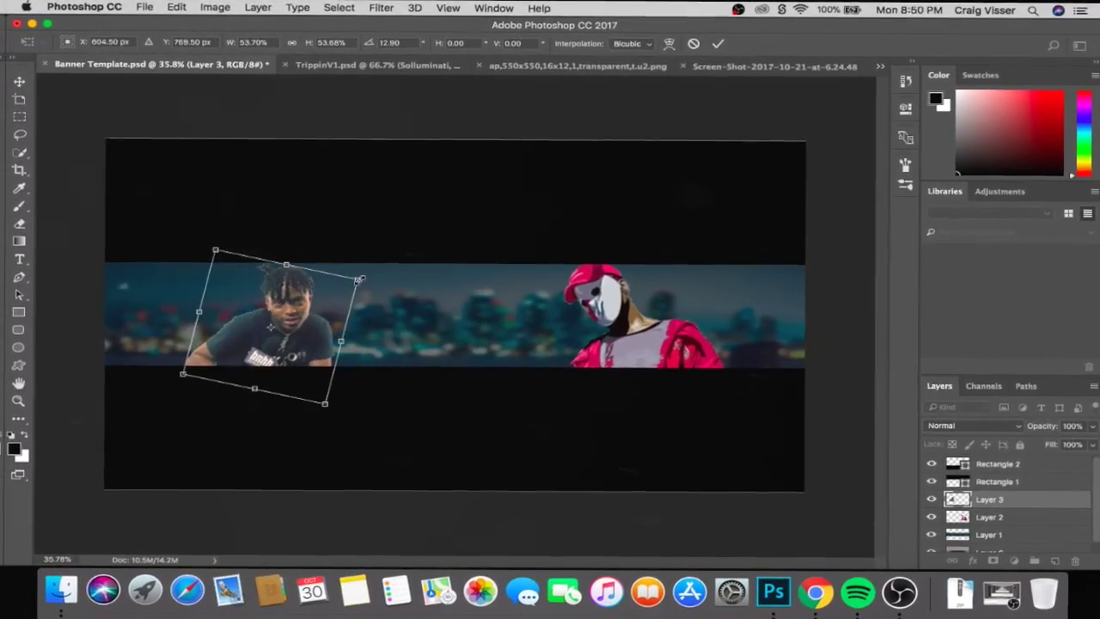
{"action": "left_click_drag", "start_coordinate": [343, 301], "coordinate": [310, 314]}
{"action": "left_click_drag", "start_coordinate": [166, 370], "coordinate": [148, 377]}
{"action": "key", "text": "Return"}
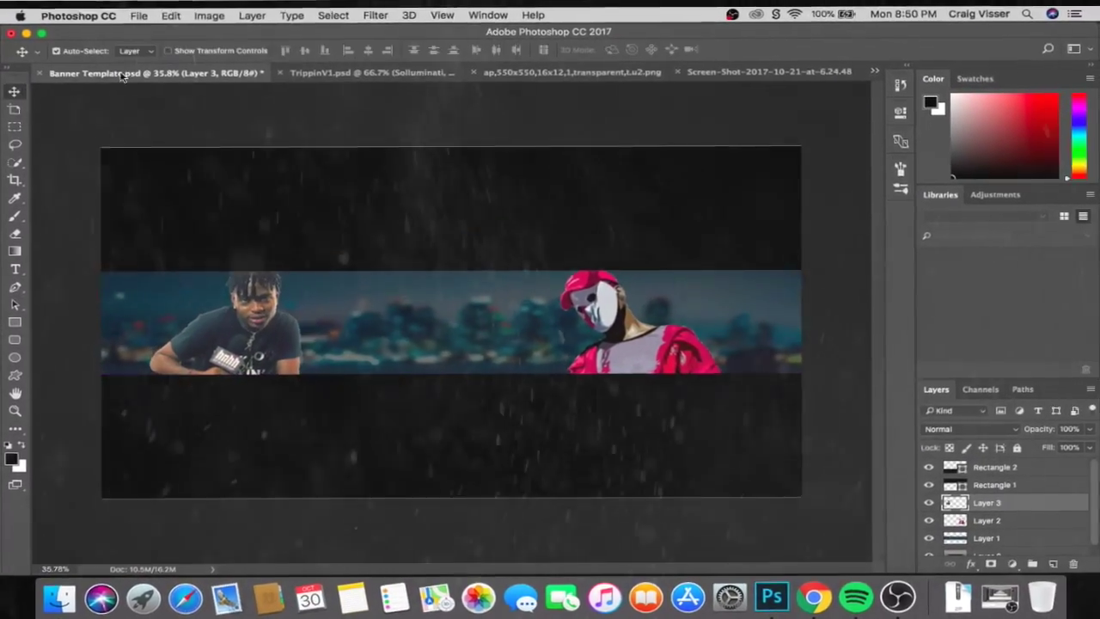
Give the pink-jacket figure a magenta stroke outline.
{"action": "double_click", "coordinate": [1032, 521]}
{"action": "left_click", "coordinate": [521, 192]}
{"action": "left_click_drag", "start_coordinate": [602, 131], "coordinate": [528, 384]}
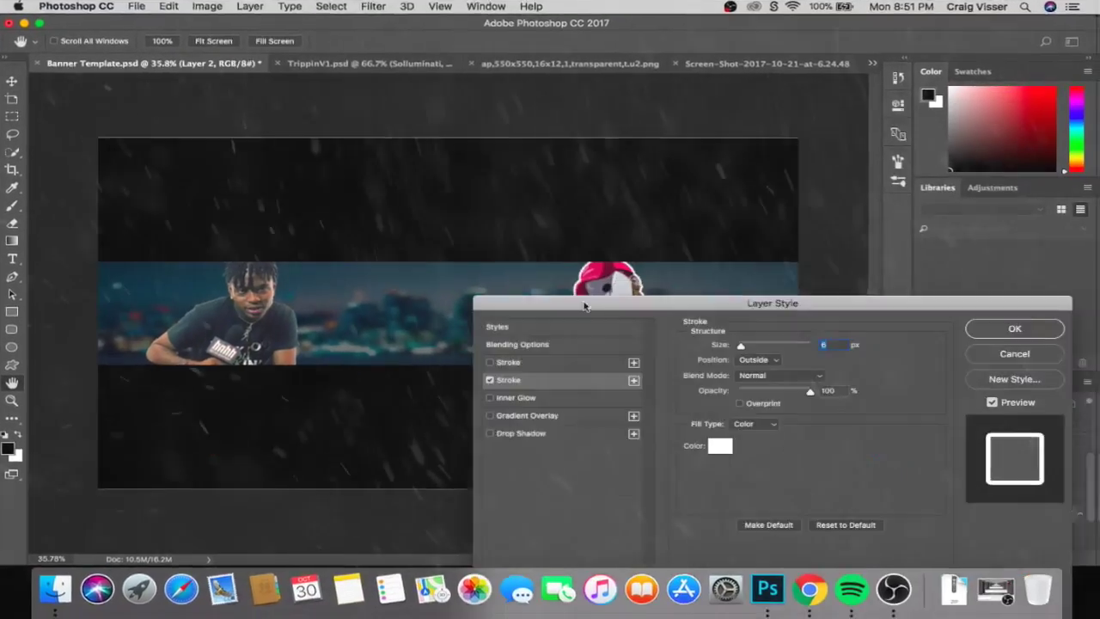
{"action": "left_click", "coordinate": [664, 521]}
{"action": "left_click", "coordinate": [695, 491]}
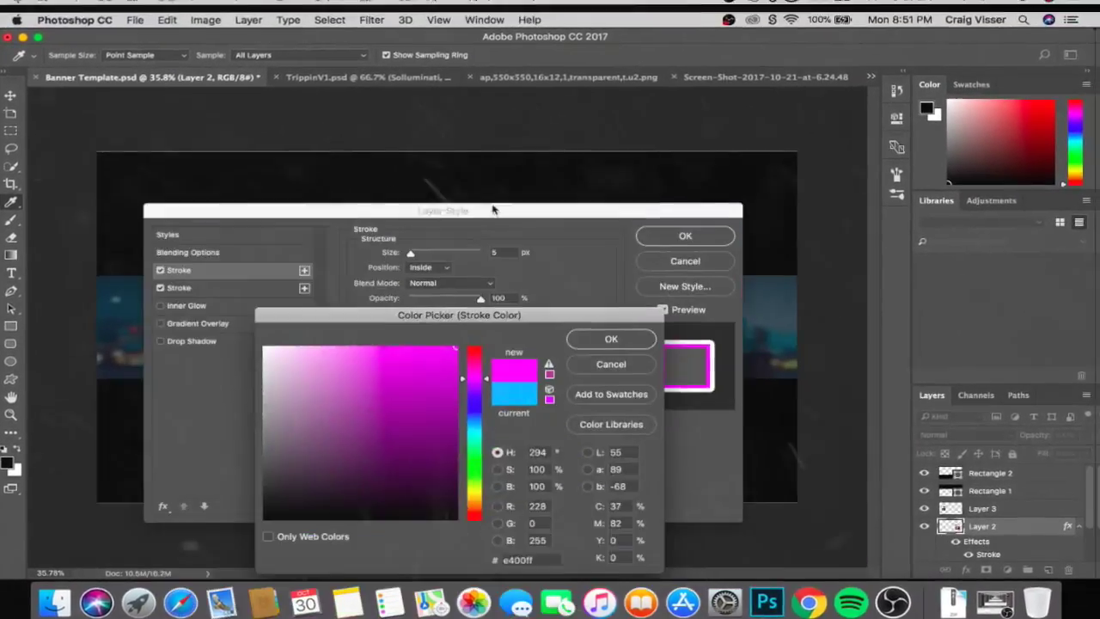
{"action": "left_click", "coordinate": [626, 339]}
{"action": "left_click", "coordinate": [688, 233]}
Add a stroke outline to the microphone man's layer.
{"action": "left_click", "coordinate": [215, 331]}
{"action": "double_click", "coordinate": [982, 504]}
{"action": "left_click_drag", "start_coordinate": [430, 172], "coordinate": [752, 163]}
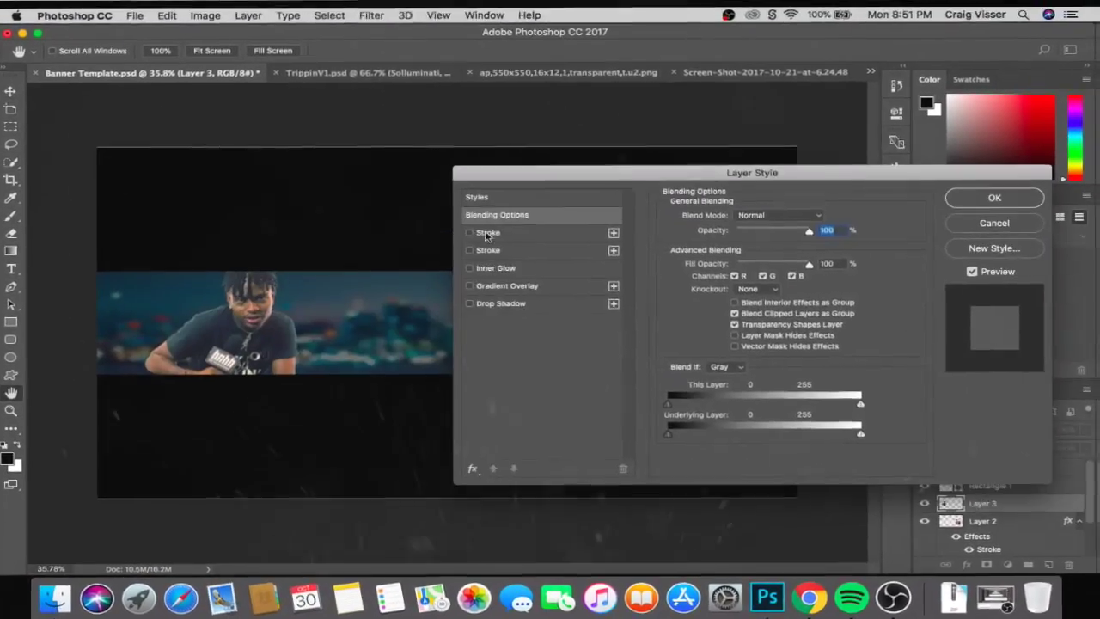
{"action": "left_click", "coordinate": [489, 242]}
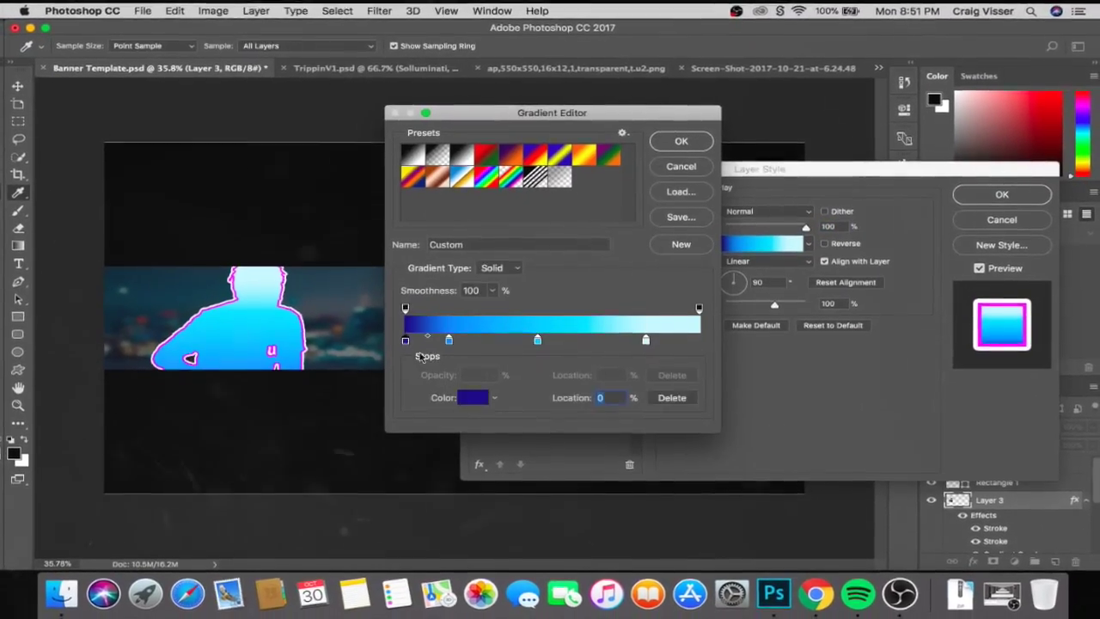
Recolour the man's first two gradient stops red.
{"action": "double_click", "coordinate": [406, 339]}
{"action": "left_click", "coordinate": [470, 340]}
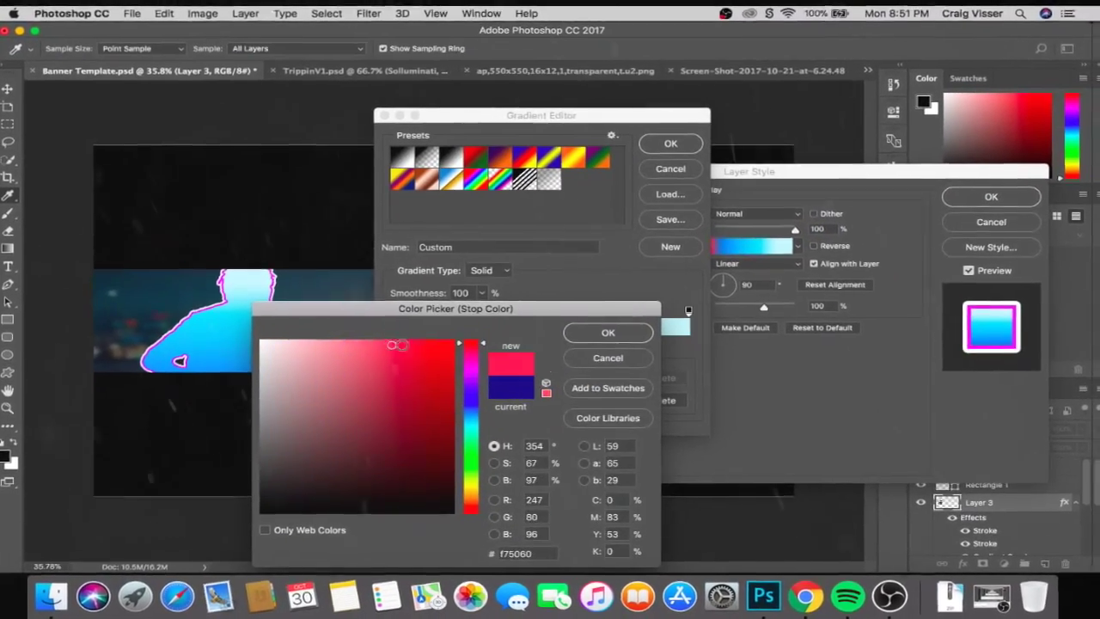
{"action": "left_click", "coordinate": [608, 332]}
{"action": "left_click", "coordinate": [441, 335]}
{"action": "left_click", "coordinate": [465, 393]}
{"action": "left_click", "coordinate": [448, 334]}
{"action": "left_click", "coordinate": [609, 326]}
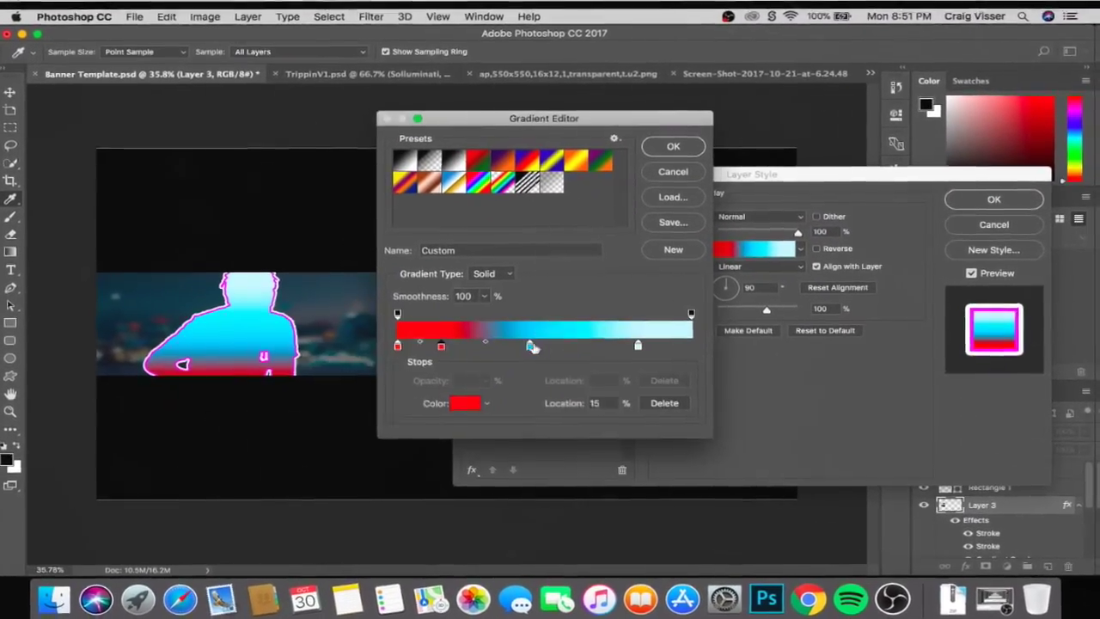
Make the later stop red and the end stop light pink, blended as Overlay.
{"action": "double_click", "coordinate": [529, 335]}
{"action": "left_click", "coordinate": [448, 335]}
{"action": "left_click", "coordinate": [611, 335]}
{"action": "double_click", "coordinate": [693, 344]}
{"action": "left_click", "coordinate": [355, 347]}
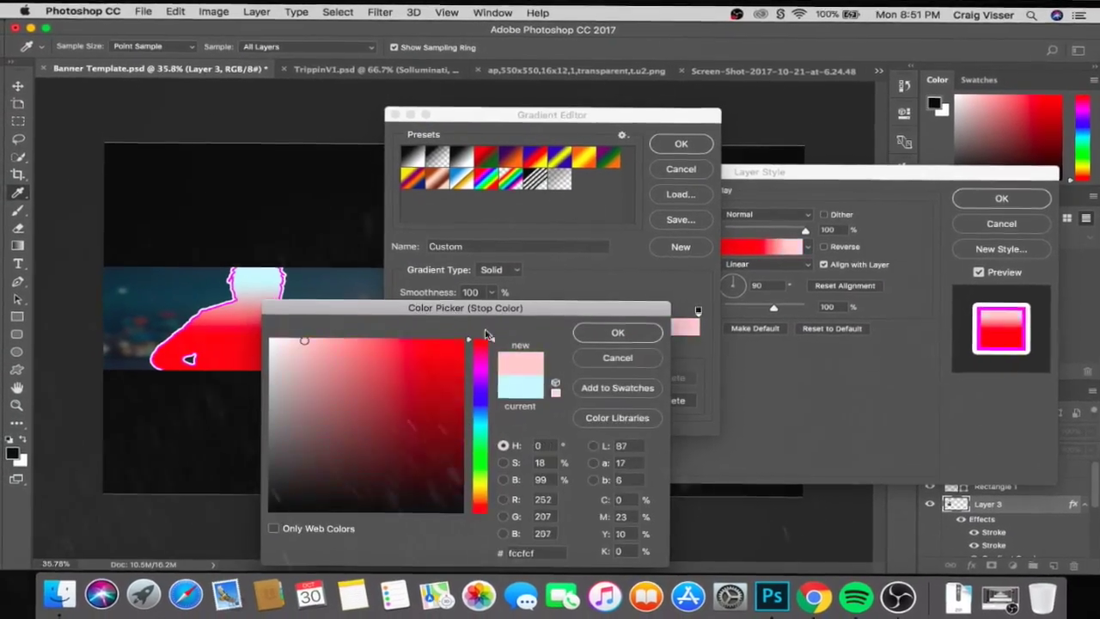
{"action": "left_click", "coordinate": [611, 330]}
{"action": "left_click", "coordinate": [672, 140]}
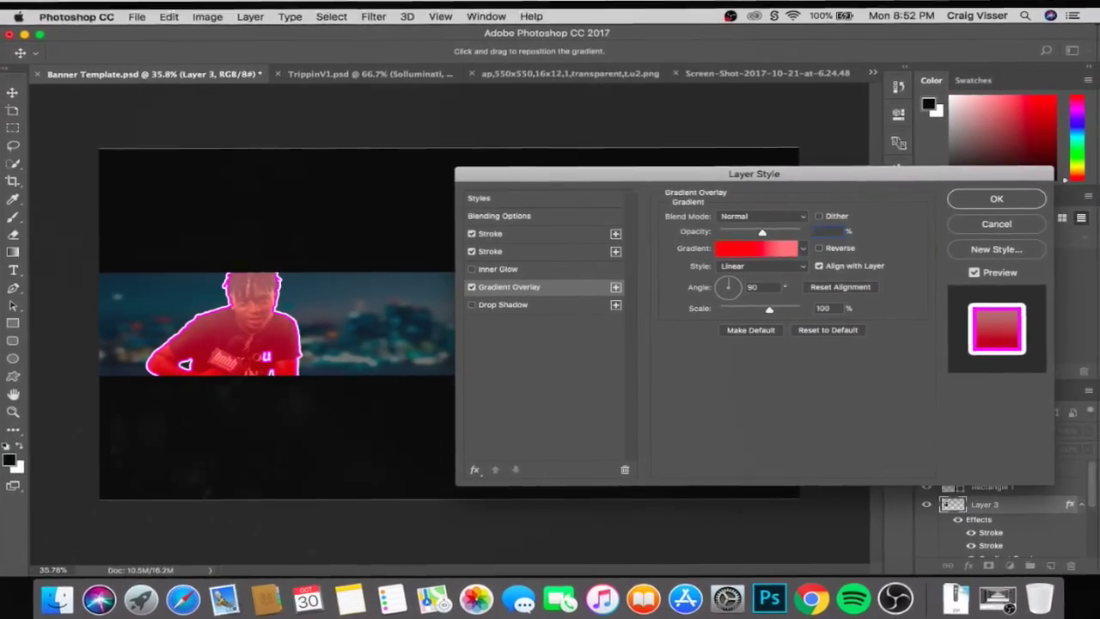
{"action": "left_click", "coordinate": [763, 216]}
{"action": "left_click", "coordinate": [739, 368]}
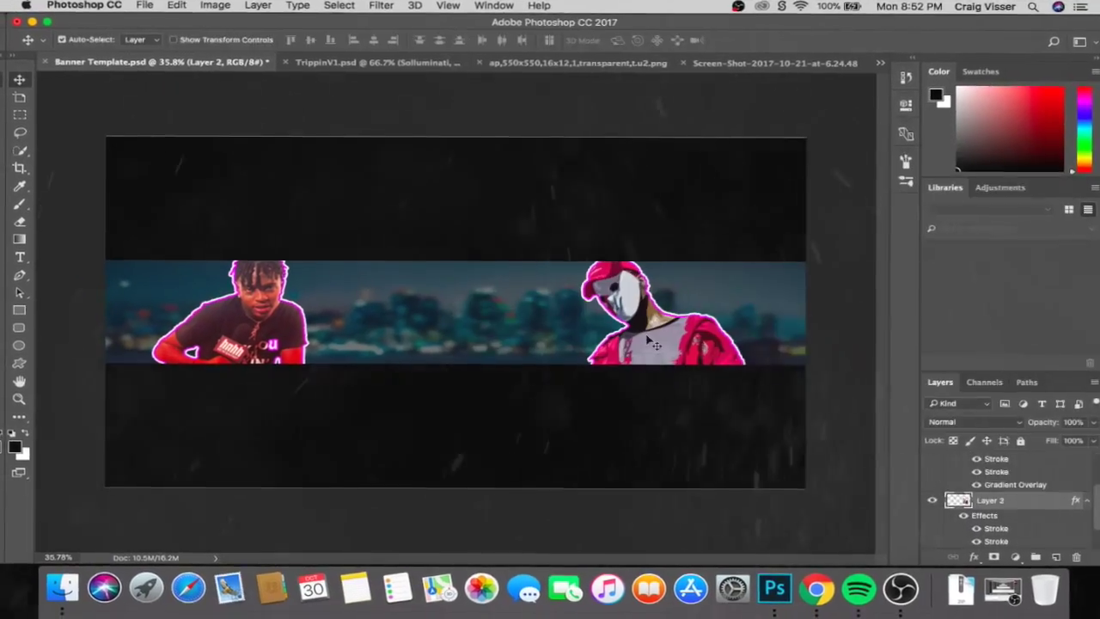
Open Layer 2's gradient overlay in the Gradient Editor and set its first stop colour.
{"action": "double_click", "coordinate": [1023, 500]}
{"action": "left_click", "coordinate": [508, 347]}
{"action": "left_click", "coordinate": [756, 239]}
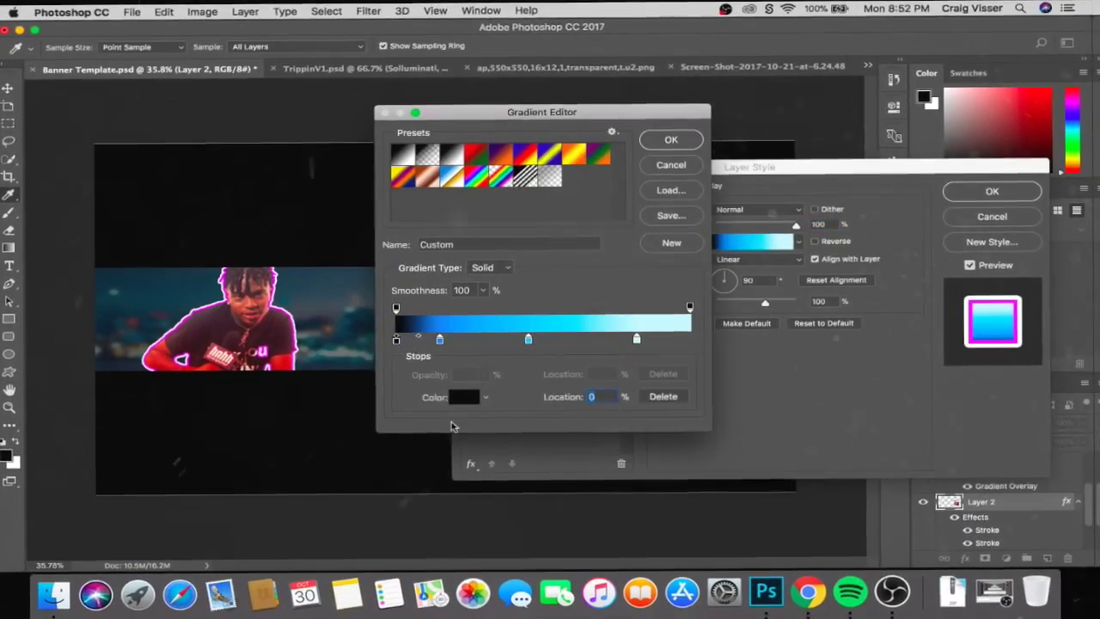
{"action": "double_click", "coordinate": [693, 337]}
{"action": "left_click", "coordinate": [614, 326]}
{"action": "left_click_drag", "start_coordinate": [516, 109], "coordinate": [77, 129]}
{"action": "mouse_move", "coordinate": [679, 163]}
{"action": "left_mouse_down"}
{"action": "mouse_move", "coordinate": [449, 176]}
{"action": "mouse_move", "coordinate": [611, 446]}
{"action": "left_mouse_up"}
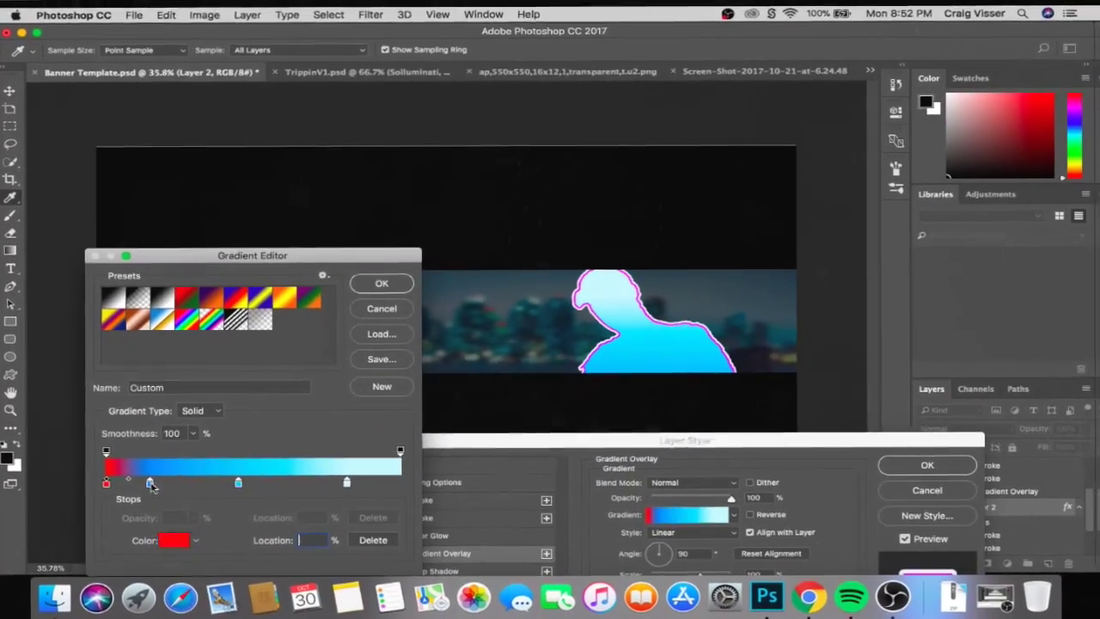
Recolour the remaining stops red and pink, then blend the overlay as Overlay.
{"action": "double_click", "coordinate": [152, 483]}
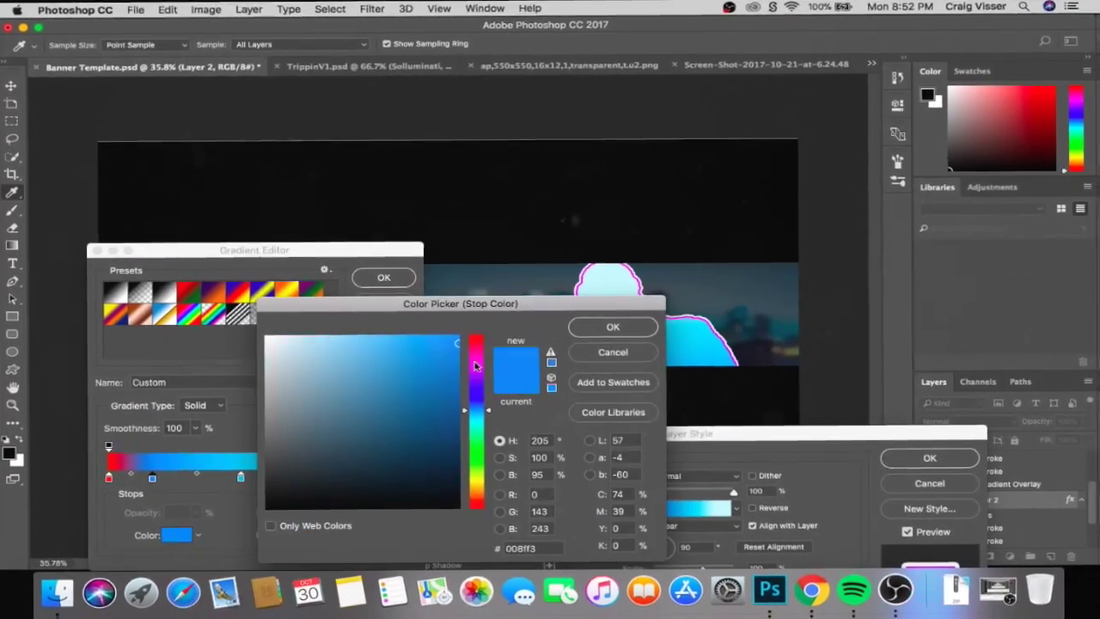
{"action": "left_click", "coordinate": [613, 330]}
{"action": "double_click", "coordinate": [241, 479]}
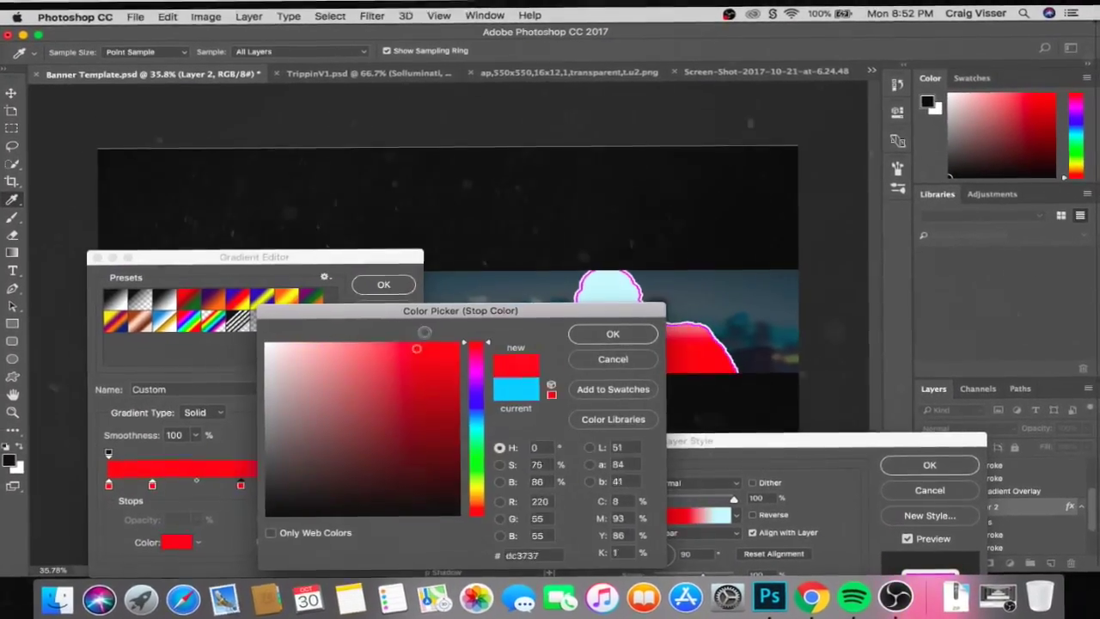
{"action": "left_click", "coordinate": [433, 343]}
{"action": "left_click", "coordinate": [613, 327]}
{"action": "double_click", "coordinate": [349, 473]}
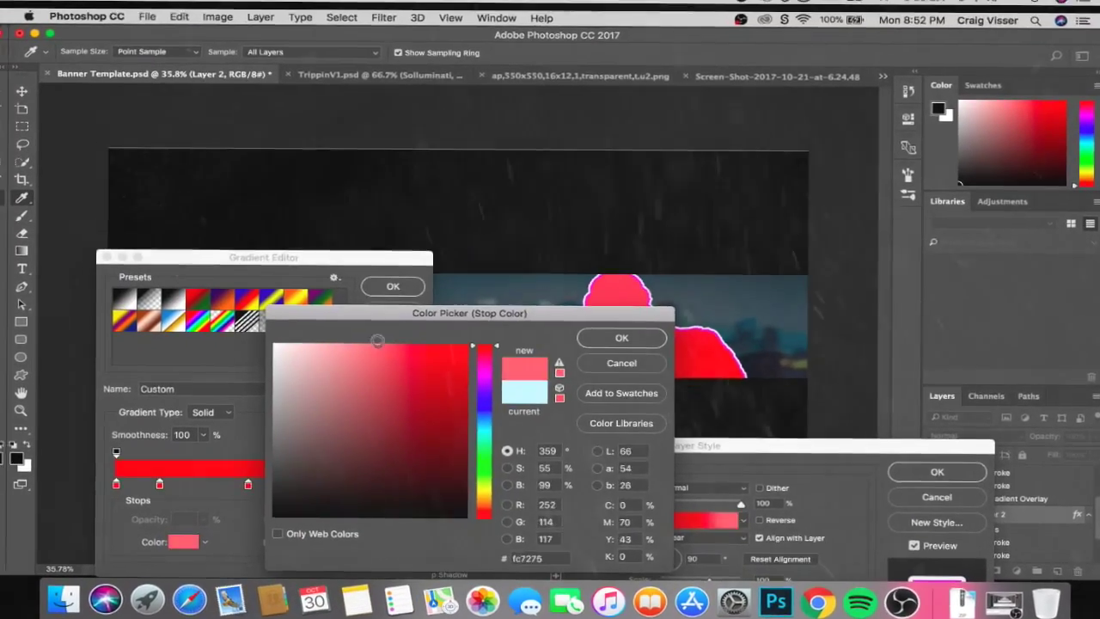
{"action": "key", "text": "Return"}
{"action": "left_click", "coordinate": [389, 281]}
{"action": "left_click", "coordinate": [617, 434]}
{"action": "left_click", "coordinate": [615, 498]}
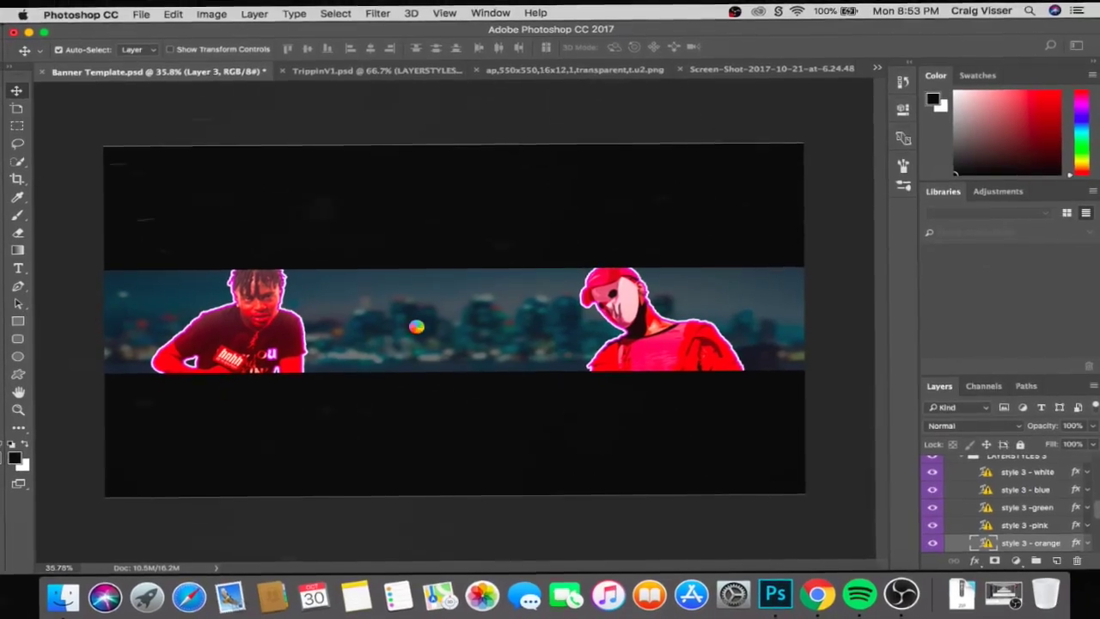
Start editing the orange 'V' title text with the Type tool.
{"action": "double_click", "coordinate": [376, 338]}
Change the title to 'vSlxmpGod' in a new bold display font.
{"action": "type", "text": "v"}
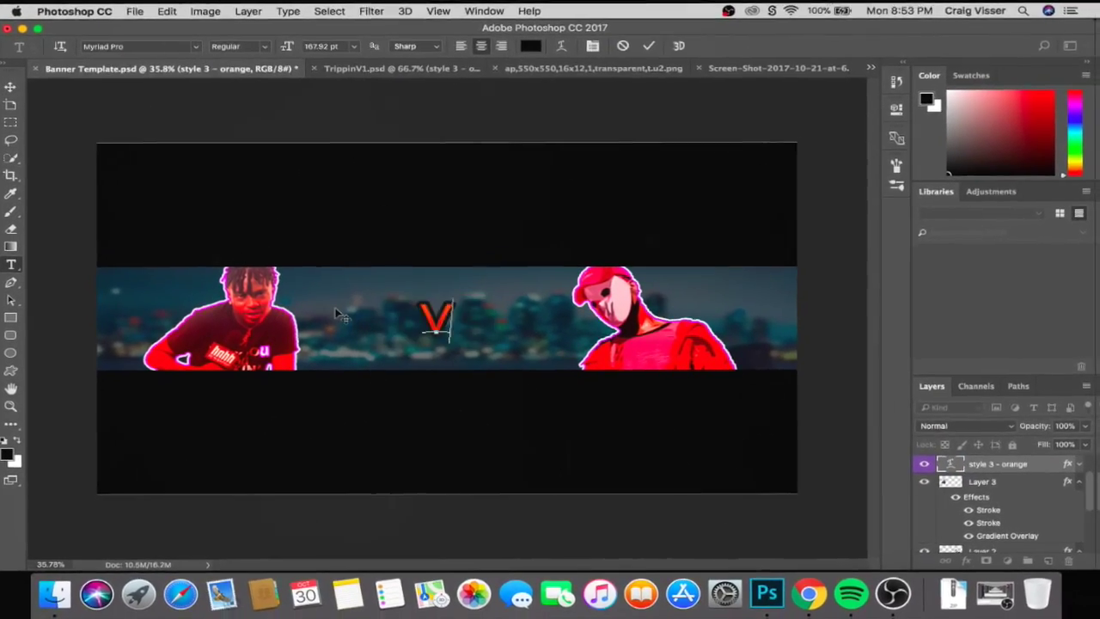
{"action": "type", "text": "SlxmpGod"}
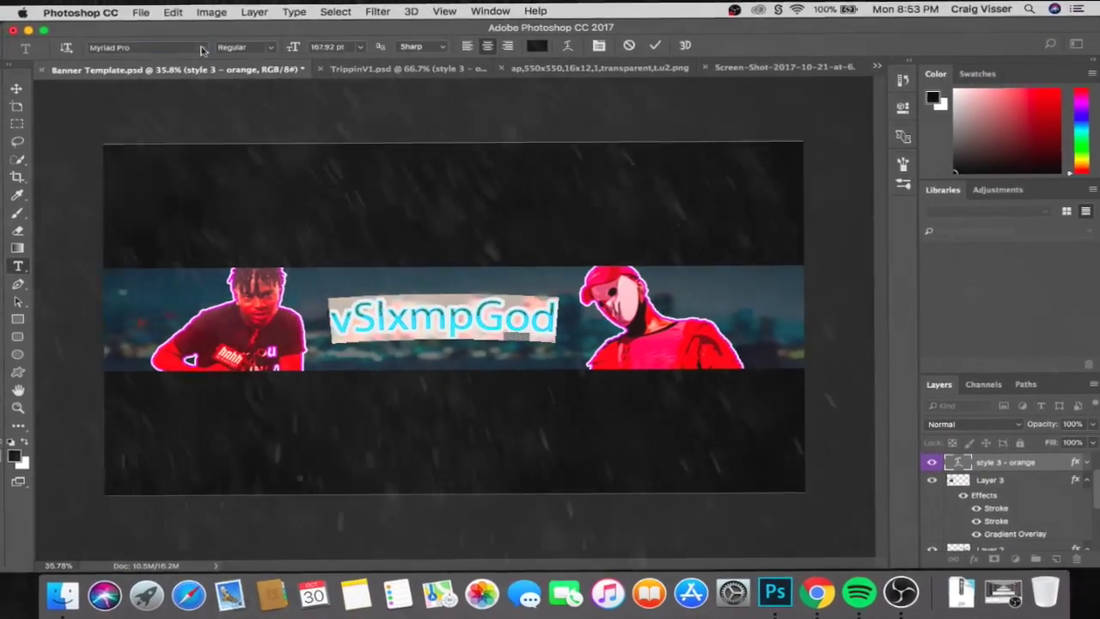
{"action": "left_click", "coordinate": [146, 39]}
{"action": "left_click", "coordinate": [230, 146]}
{"action": "left_click", "coordinate": [14, 88]}
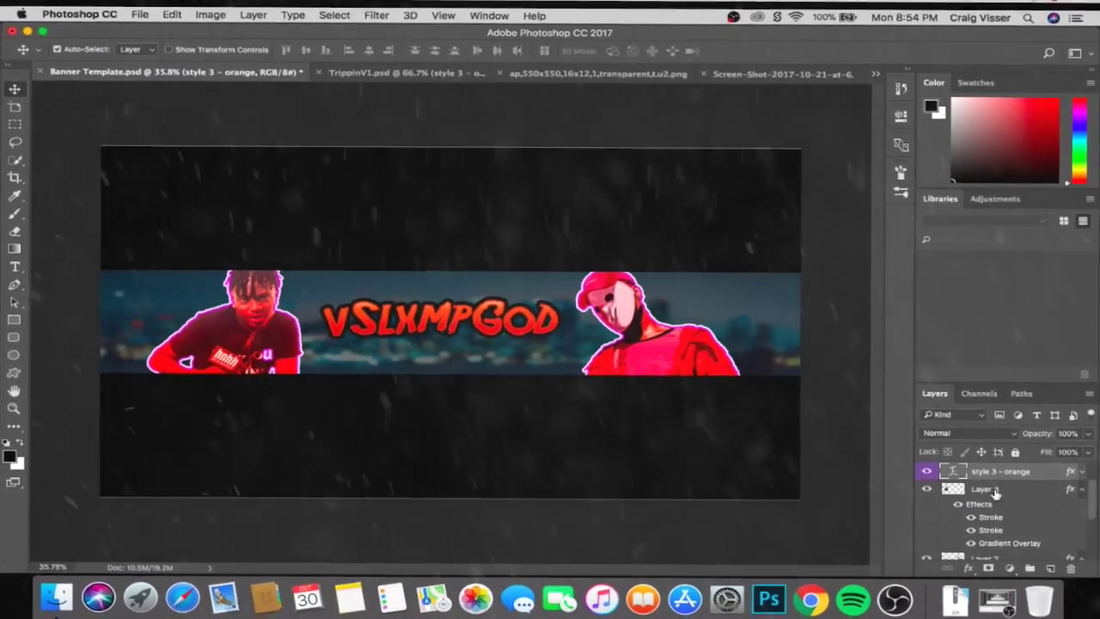
{"action": "scroll", "coordinate": [995, 492], "scroll_direction": "up", "scroll_amount": 2}
Duplicate the title layer and group both copies into Group 1.
{"action": "double_click", "coordinate": [1031, 504]}
{"action": "key", "text": "Escape"}
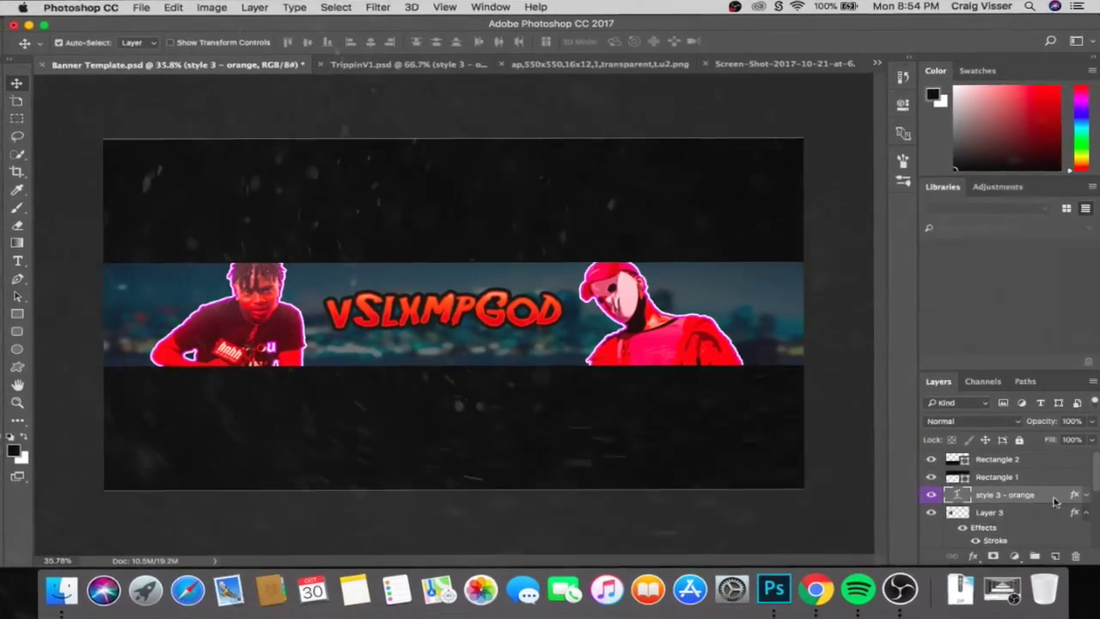
{"action": "right_click", "coordinate": [997, 503]}
{"action": "key", "text": "Return"}
{"action": "right_click", "coordinate": [997, 513]}
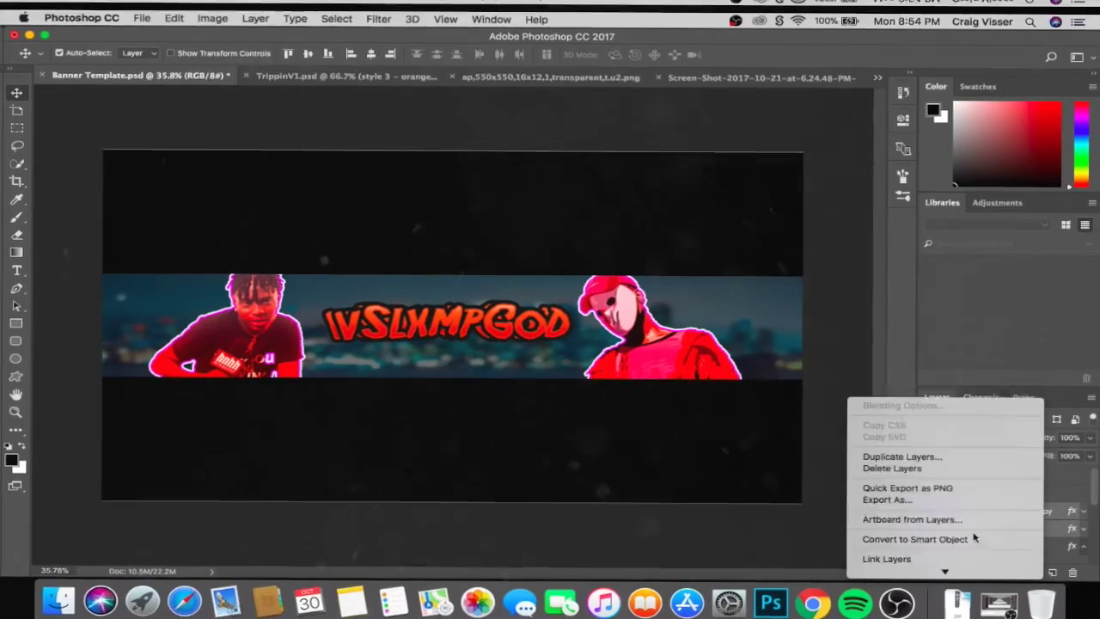
{"action": "key", "text": "Escape"}
Give Group 1 a stroke and drop shadow effect.
{"action": "double_click", "coordinate": [985, 497]}
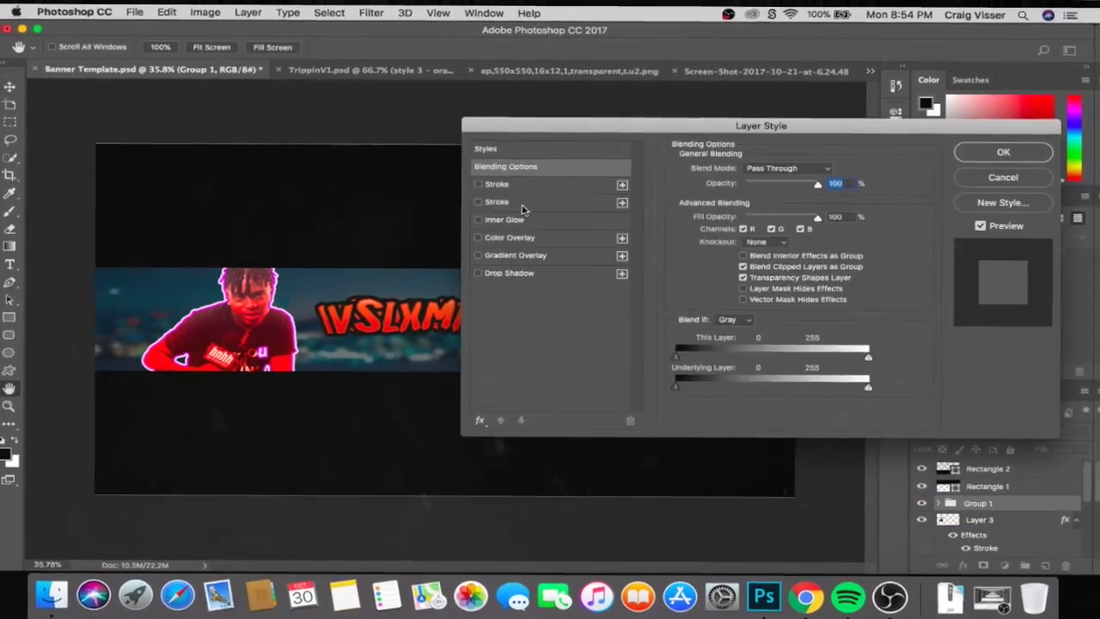
{"action": "left_click", "coordinate": [502, 182]}
{"action": "left_click", "coordinate": [520, 254]}
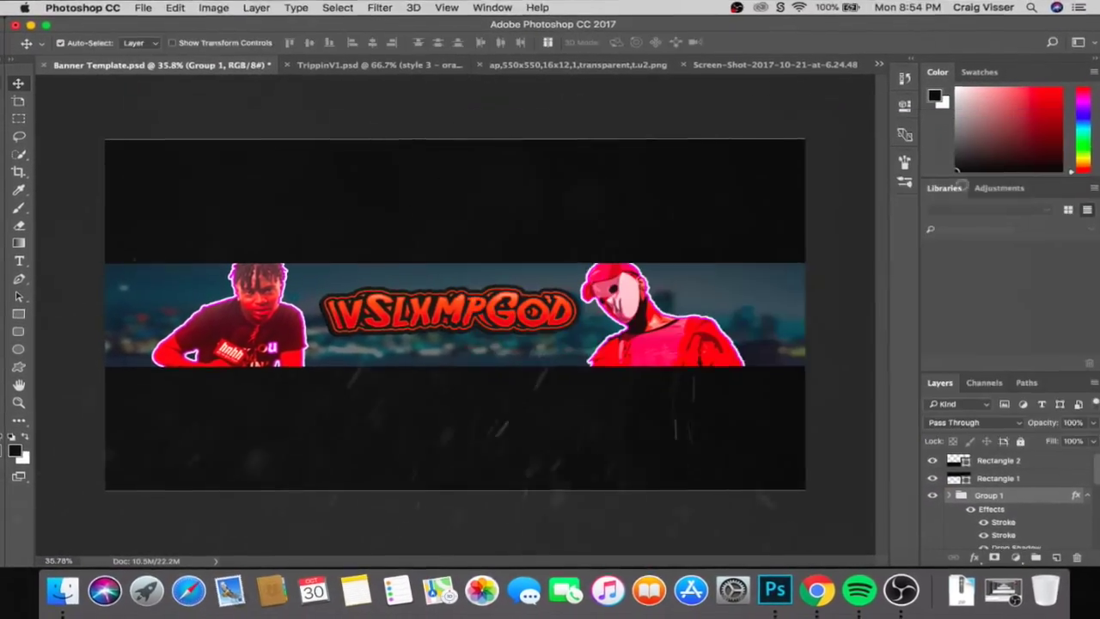
{"action": "scroll", "coordinate": [996, 514], "scroll_direction": "up", "scroll_amount": 2}
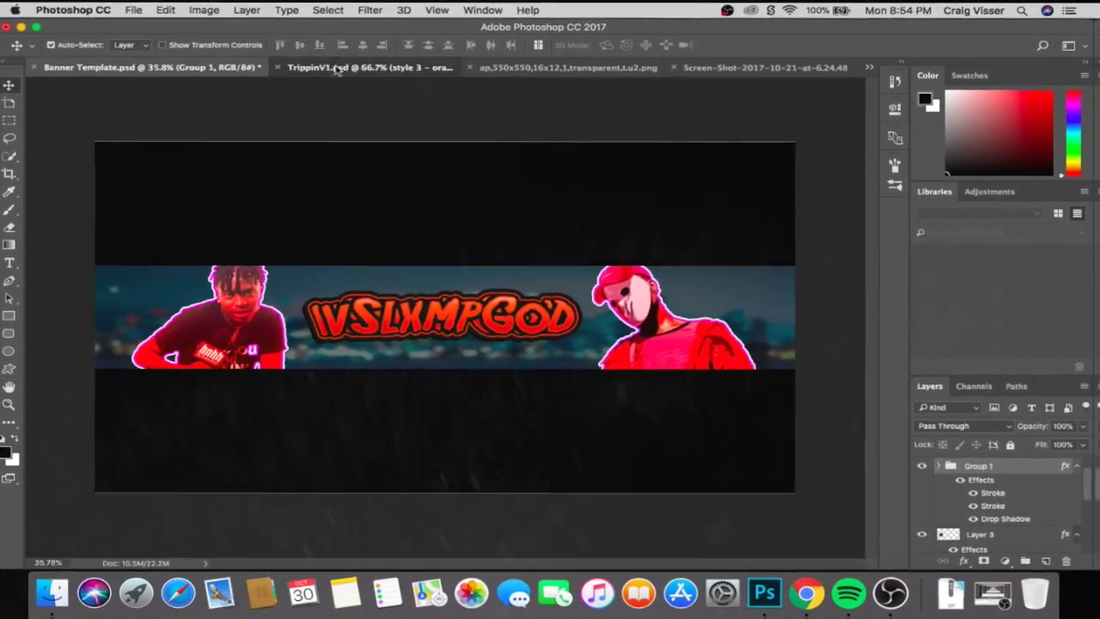
{"action": "left_click", "coordinate": [337, 69]}
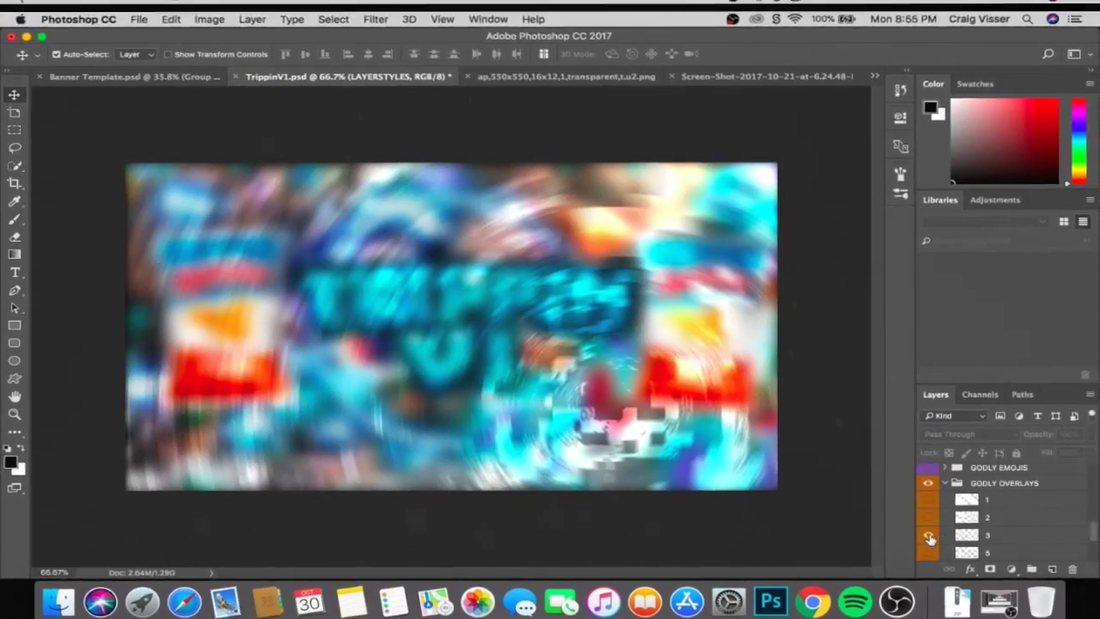
Duplicate overlay layer 3 into Banner Template and stretch it across the whole canvas.
{"action": "right_click", "coordinate": [1019, 482]}
{"action": "left_click", "coordinate": [859, 78]}
{"action": "left_click", "coordinate": [565, 253]}
{"action": "left_click", "coordinate": [516, 275]}
{"action": "left_click", "coordinate": [697, 238]}
{"action": "left_click", "coordinate": [134, 69]}
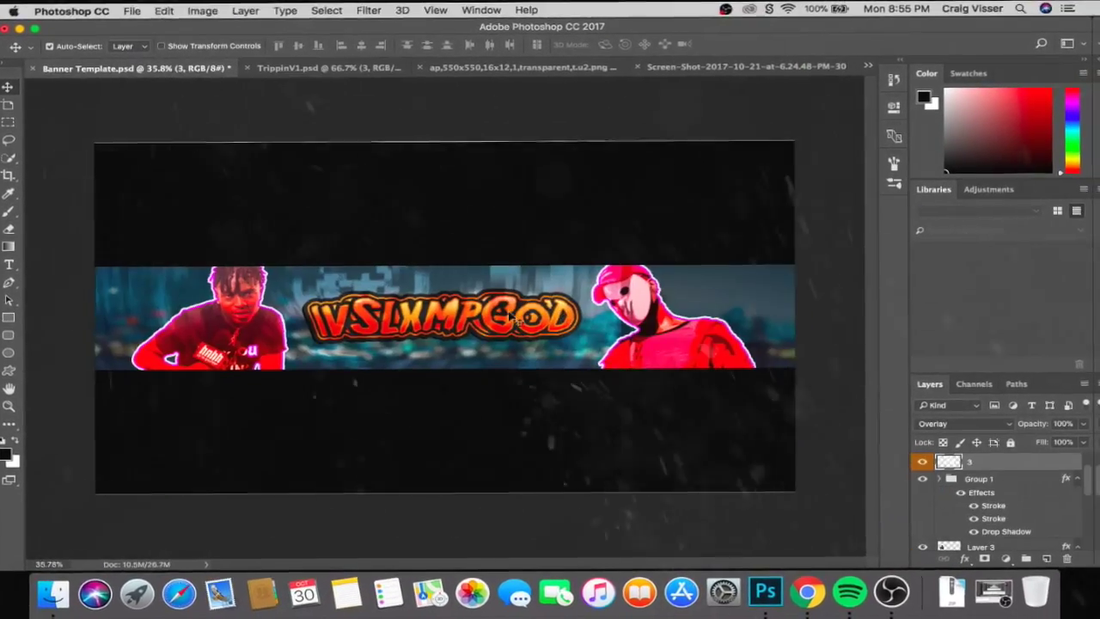
{"action": "left_click_drag", "start_coordinate": [280, 200], "coordinate": [94, 147]}
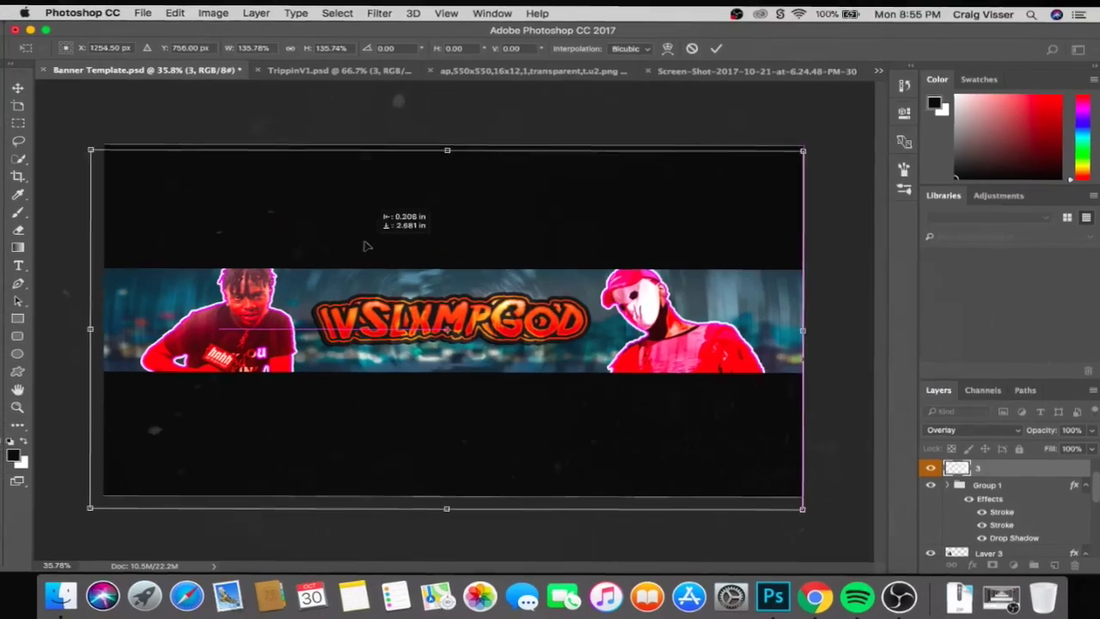
{"action": "key", "text": "Return"}
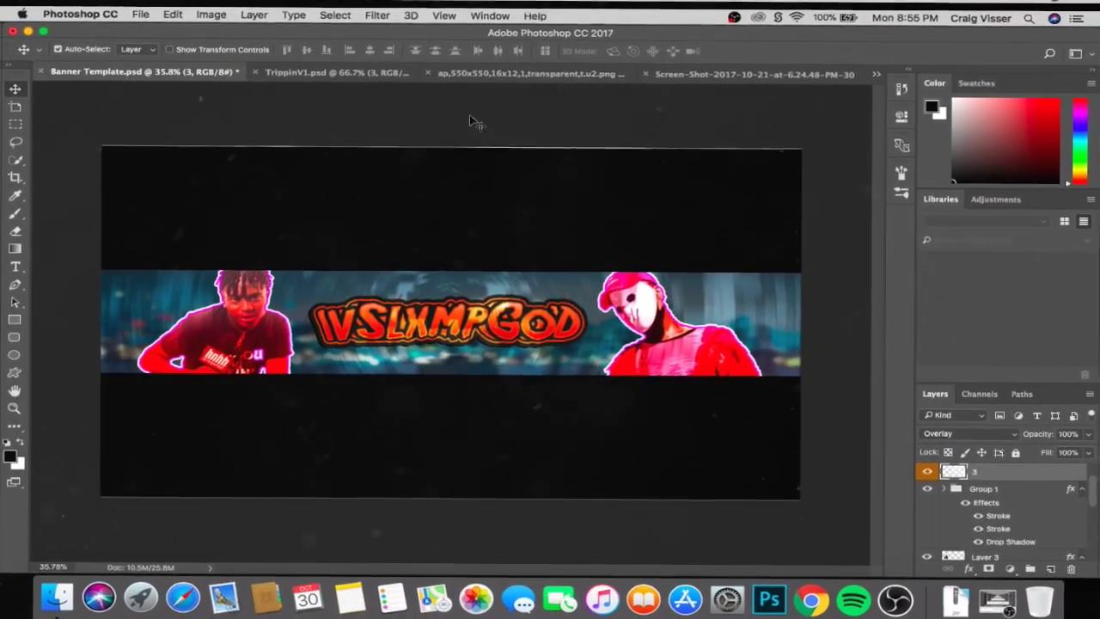
Show flame layer 11 in TrippinV1 and duplicate it into the banner.
{"action": "left_click", "coordinate": [335, 73]}
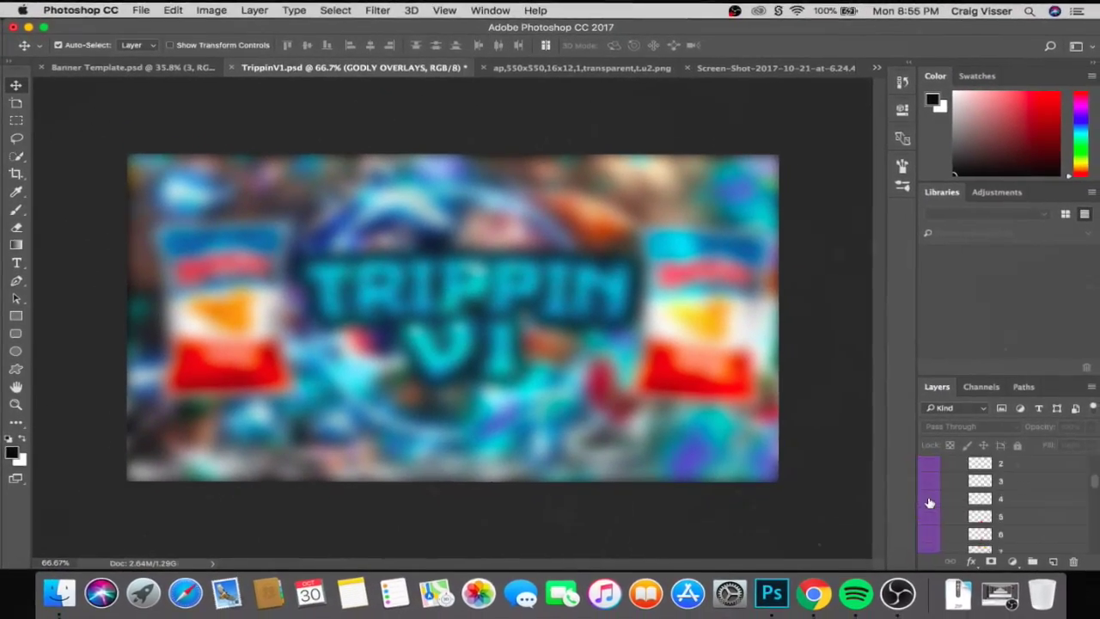
{"action": "left_click_drag", "start_coordinate": [930, 503], "coordinate": [925, 491]}
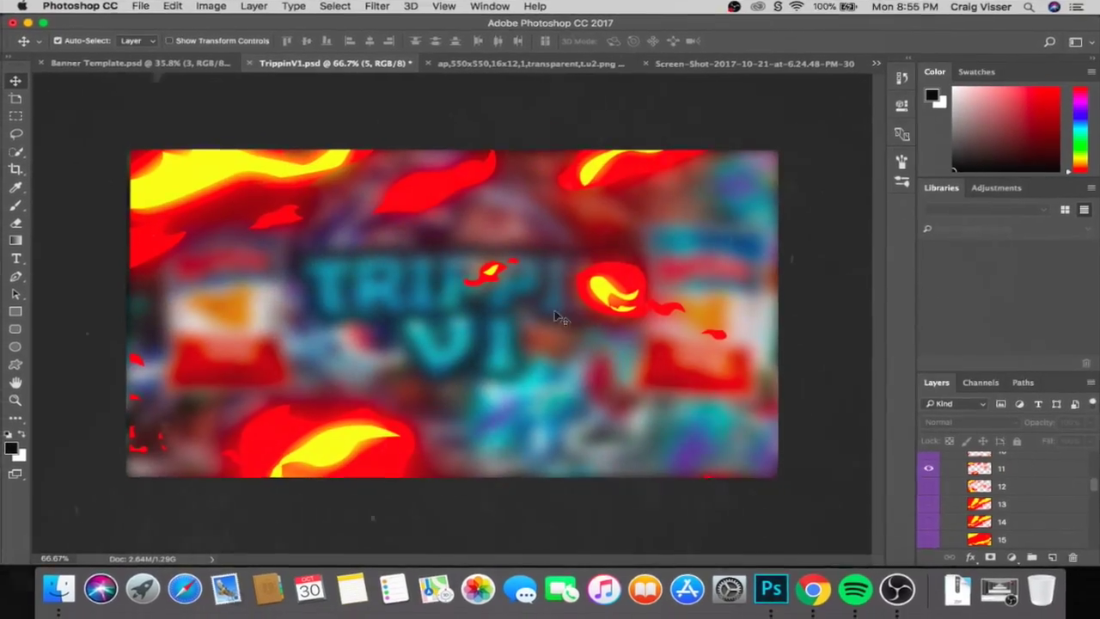
{"action": "right_click", "coordinate": [1031, 469]}
{"action": "left_click", "coordinate": [911, 521]}
{"action": "key", "text": "Return"}
{"action": "left_click", "coordinate": [141, 63]}
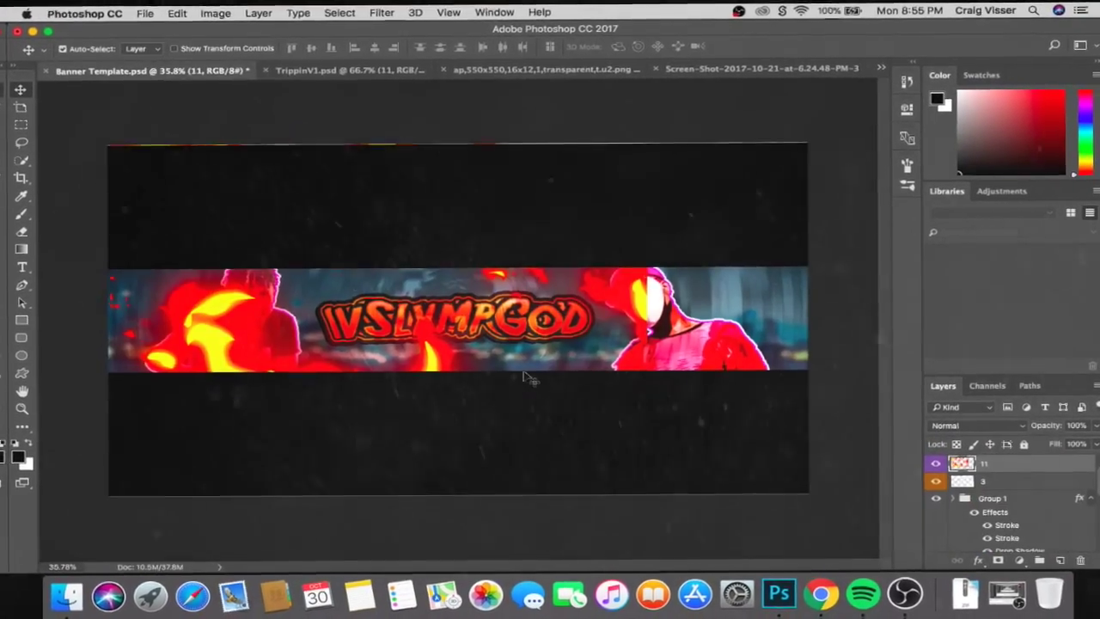
Stretch the flames over the banner, set Normal blending, and place them beneath the cut-outs.
{"action": "key", "text": "ctrl+t"}
{"action": "left_click_drag", "start_coordinate": [392, 417], "coordinate": [804, 401]}
{"action": "mouse_move", "coordinate": [454, 401]}
{"action": "left_mouse_down"}
{"action": "mouse_move", "coordinate": [451, 371]}
{"action": "mouse_move", "coordinate": [456, 404]}
{"action": "left_mouse_up"}
{"action": "left_click", "coordinate": [713, 53]}
{"action": "left_click", "coordinate": [971, 428]}
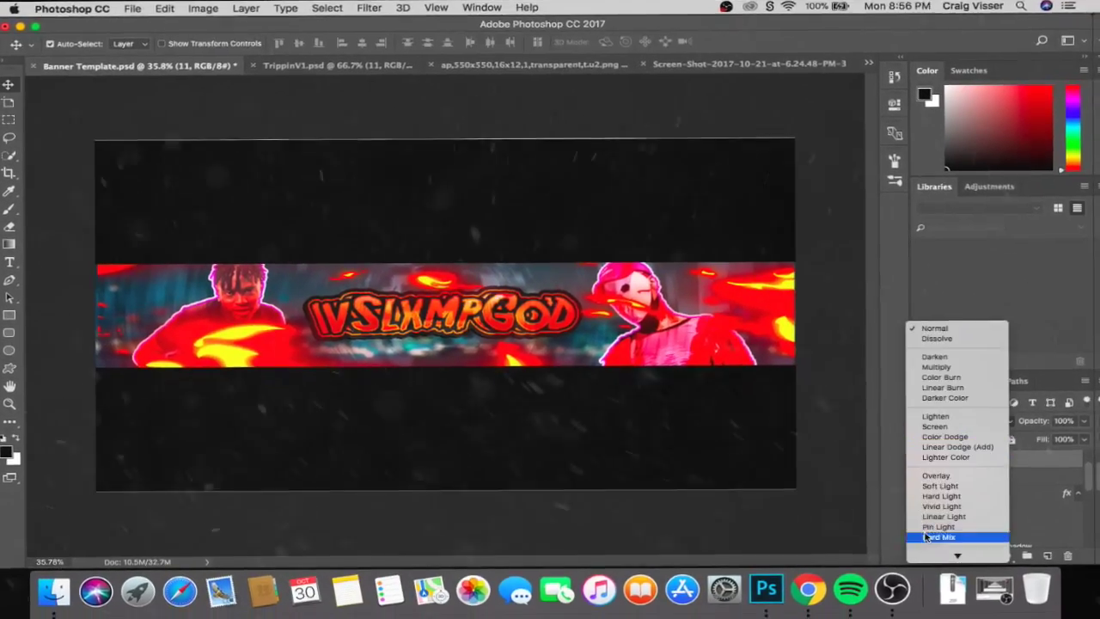
{"action": "left_click", "coordinate": [969, 423]}
{"action": "left_click", "coordinate": [946, 271]}
{"action": "left_click_drag", "start_coordinate": [988, 462], "coordinate": [995, 514]}
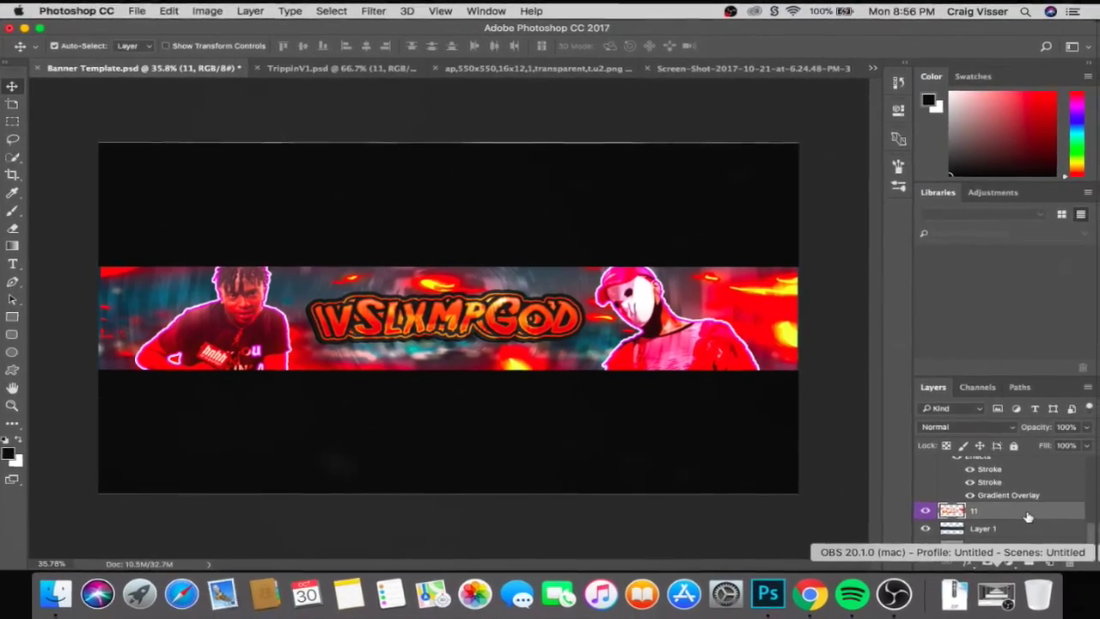
{"action": "scroll", "coordinate": [994, 516], "scroll_direction": "up", "scroll_amount": 5}
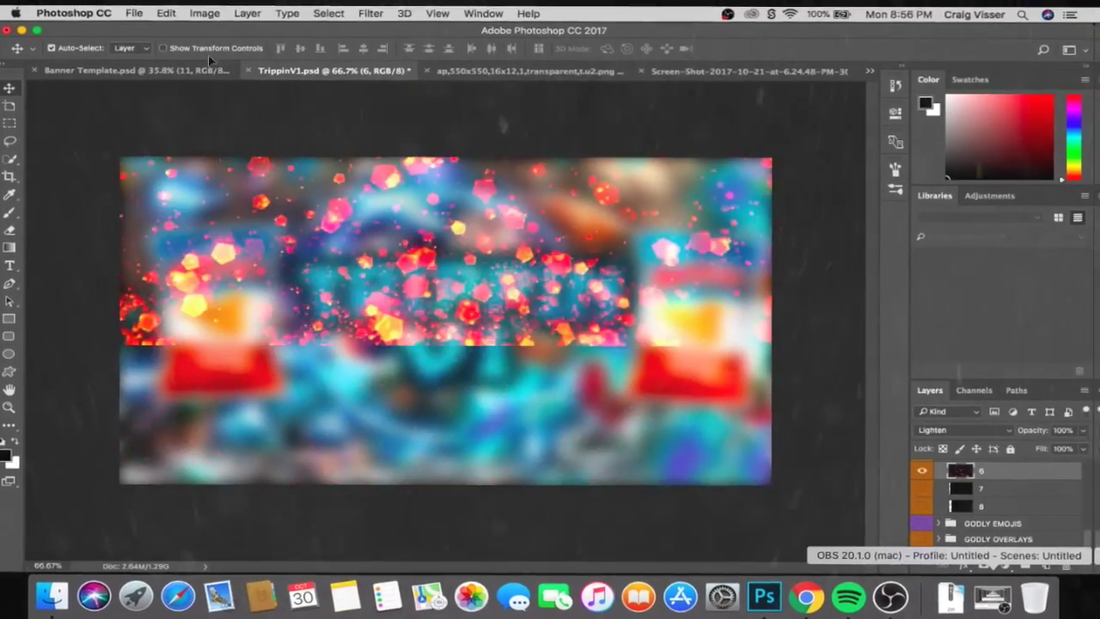
Enlarge particle layer 6 to cover the whole banner.
{"action": "key", "text": "ctrl+t"}
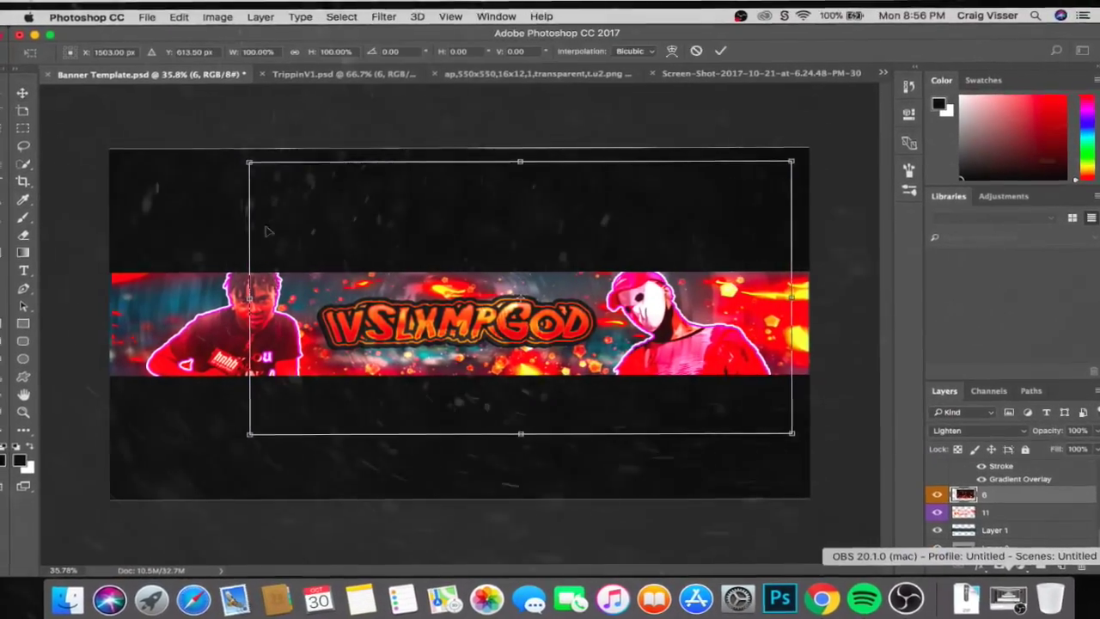
{"action": "left_click_drag", "start_coordinate": [352, 214], "coordinate": [283, 242]}
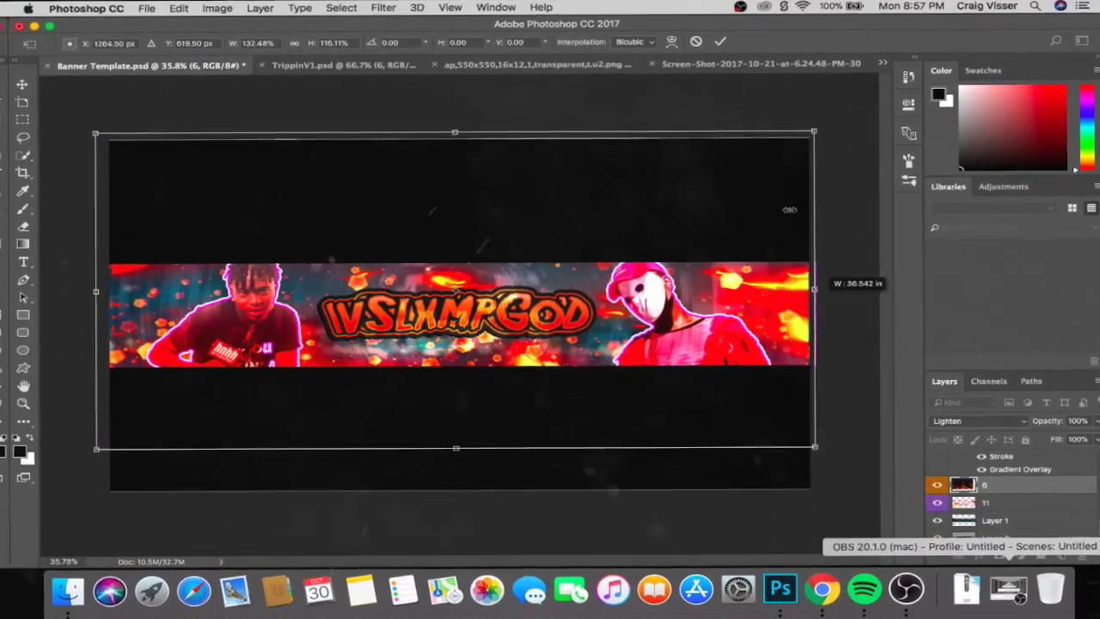
{"action": "key", "text": "Return"}
Apply a drop shadow layer style to particle layer 6.
{"action": "double_click", "coordinate": [997, 488]}
{"action": "left_click", "coordinate": [633, 181]}
{"action": "left_click", "coordinate": [641, 198]}
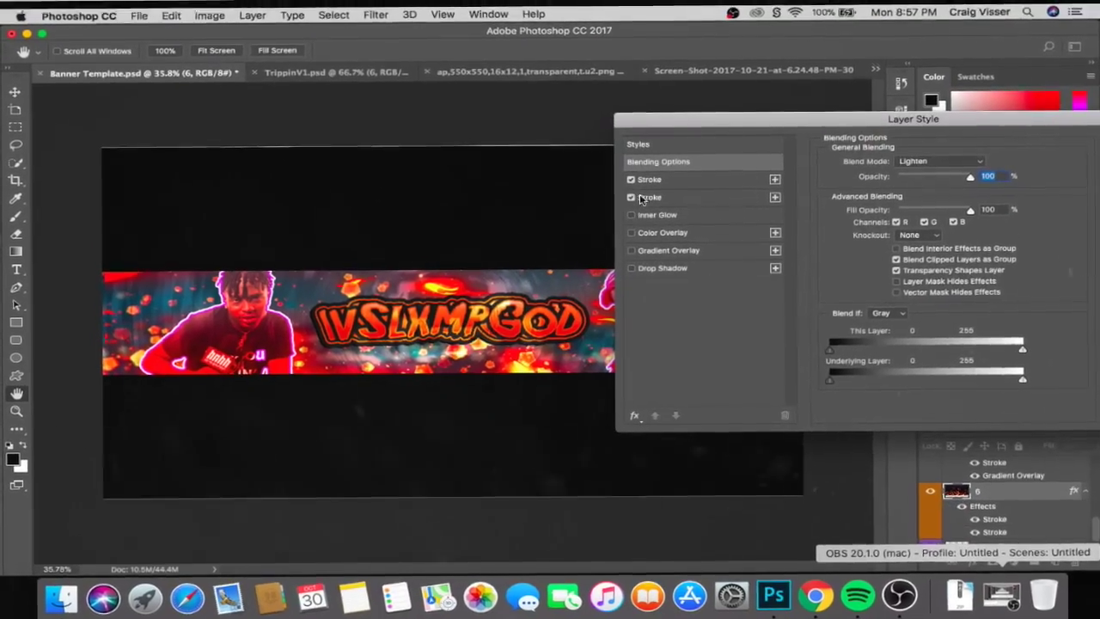
{"action": "left_click", "coordinate": [637, 270]}
{"action": "key", "text": "Return"}
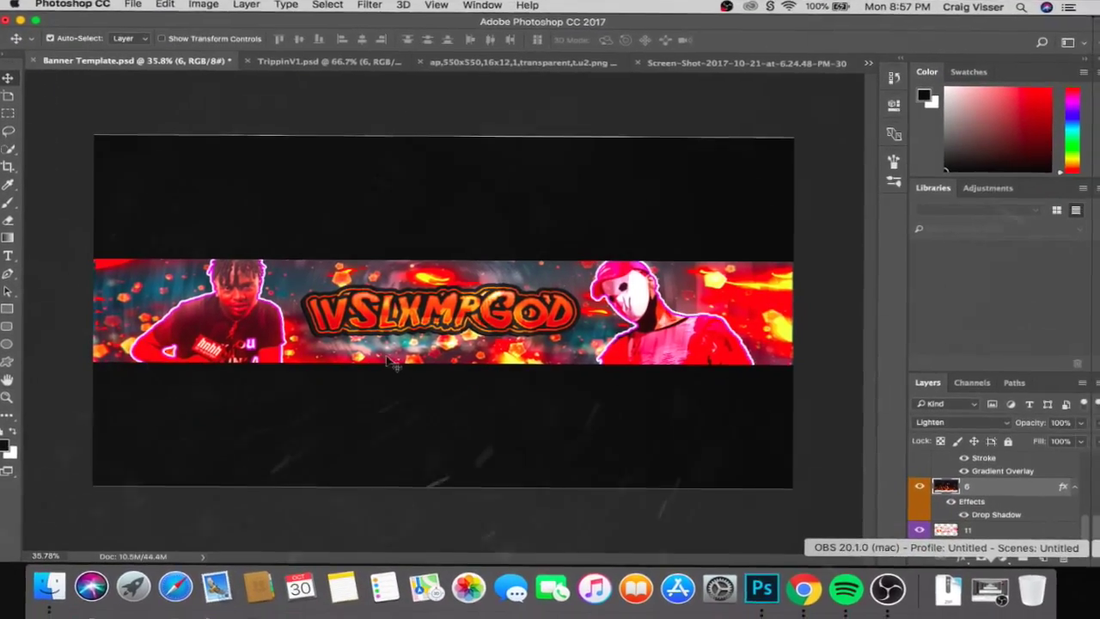
{"action": "key", "text": "ctrl+Tab"}
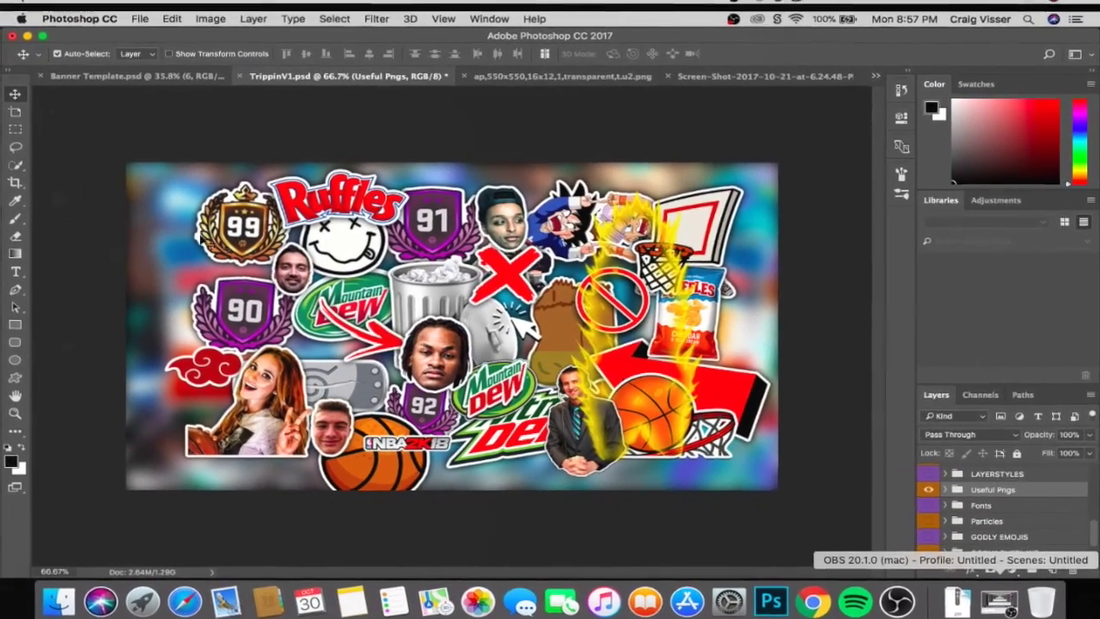
Bring the 99 badge from Useful Pngs into the banner, placed after the title.
{"action": "left_click", "coordinate": [232, 218]}
{"action": "left_click_drag", "start_coordinate": [232, 218], "coordinate": [625, 344]}
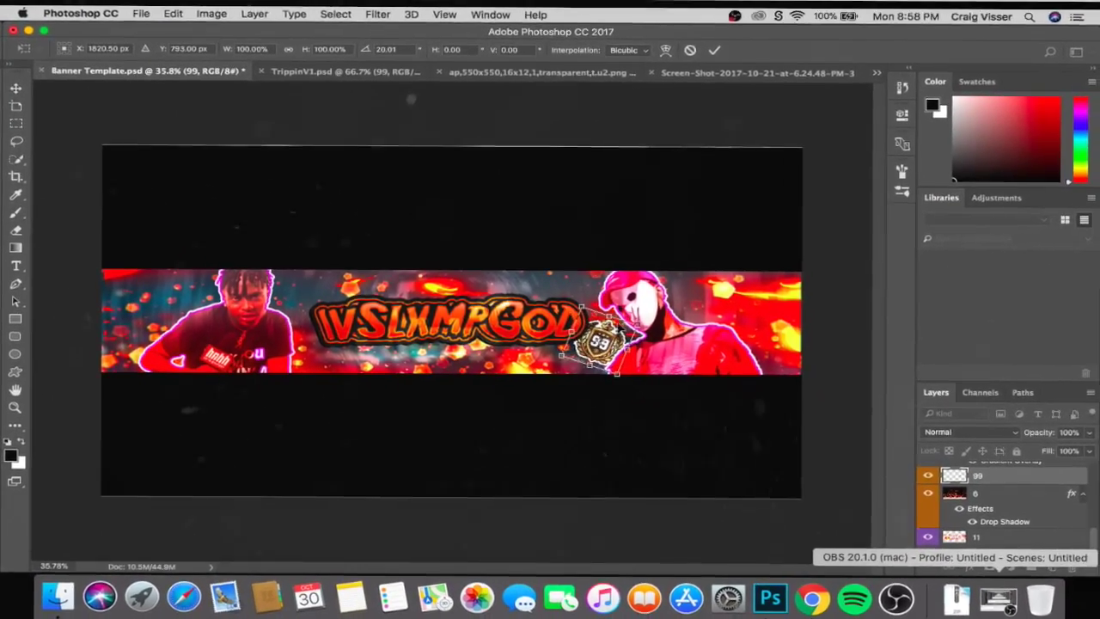
{"action": "left_click_drag", "start_coordinate": [645, 306], "coordinate": [284, 325]}
Duplicate the 99 badge and place the tilted copy before the title.
{"action": "right_click", "coordinate": [1015, 464]}
{"action": "key", "text": "super+t"}
{"action": "left_click_drag", "start_coordinate": [319, 293], "coordinate": [306, 278]}
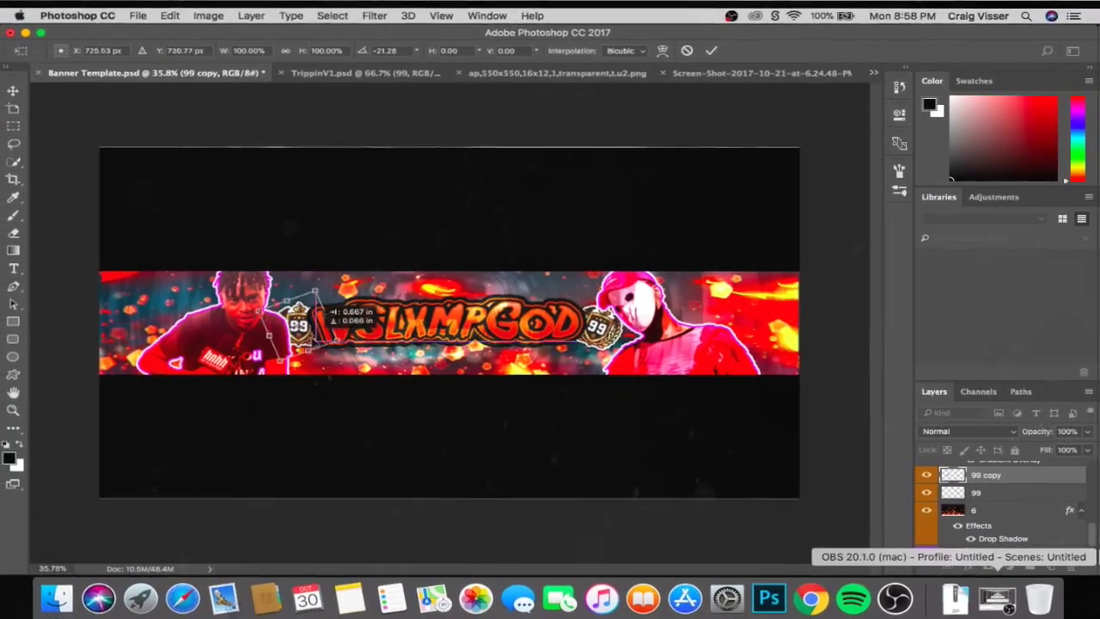
{"action": "left_click", "coordinate": [711, 45]}
Give both the 99 copy and the original 99 badge a dark stroke layer style.
{"action": "double_click", "coordinate": [1031, 469]}
{"action": "left_click", "coordinate": [481, 165]}
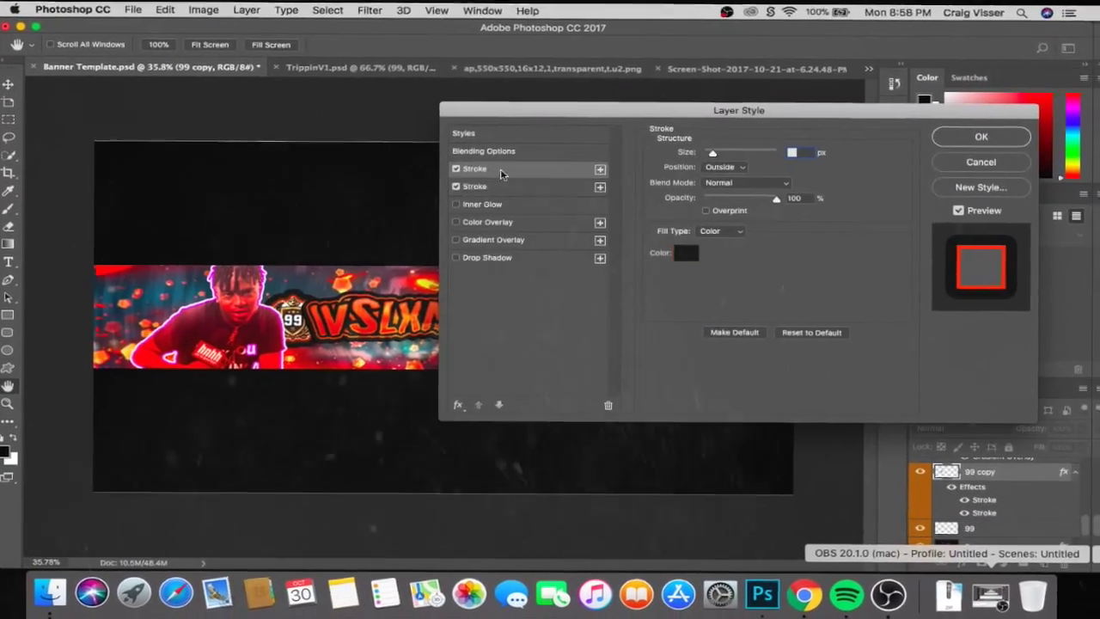
{"action": "key", "text": "Return"}
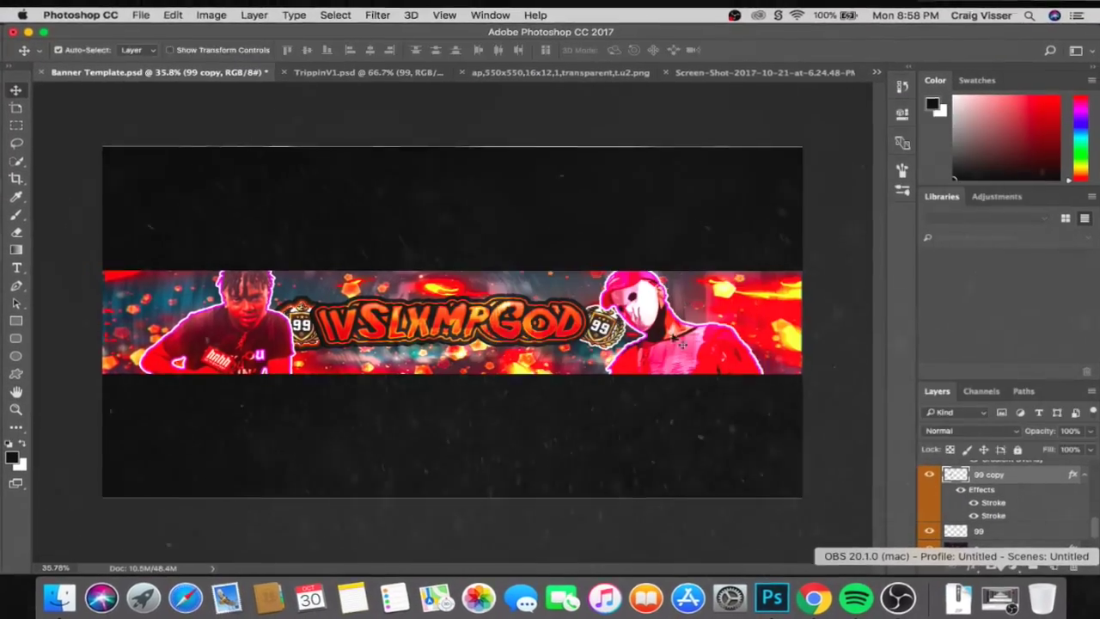
{"action": "double_click", "coordinate": [1005, 529]}
{"action": "left_click_drag", "start_coordinate": [737, 112], "coordinate": [946, 241]}
{"action": "left_click", "coordinate": [695, 297]}
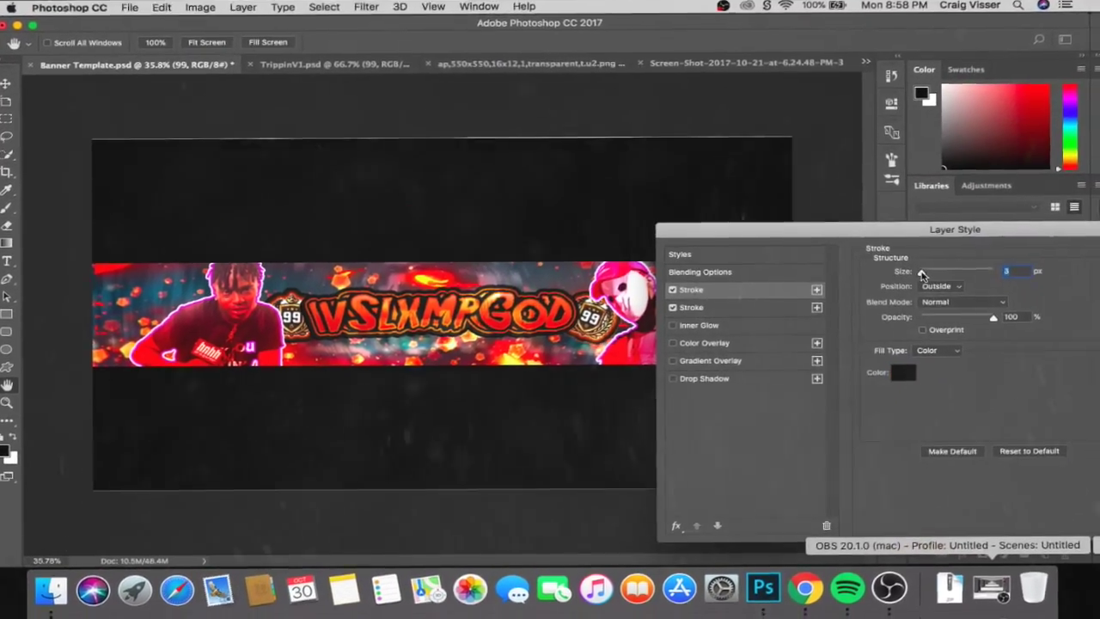
{"action": "key", "text": "Return"}
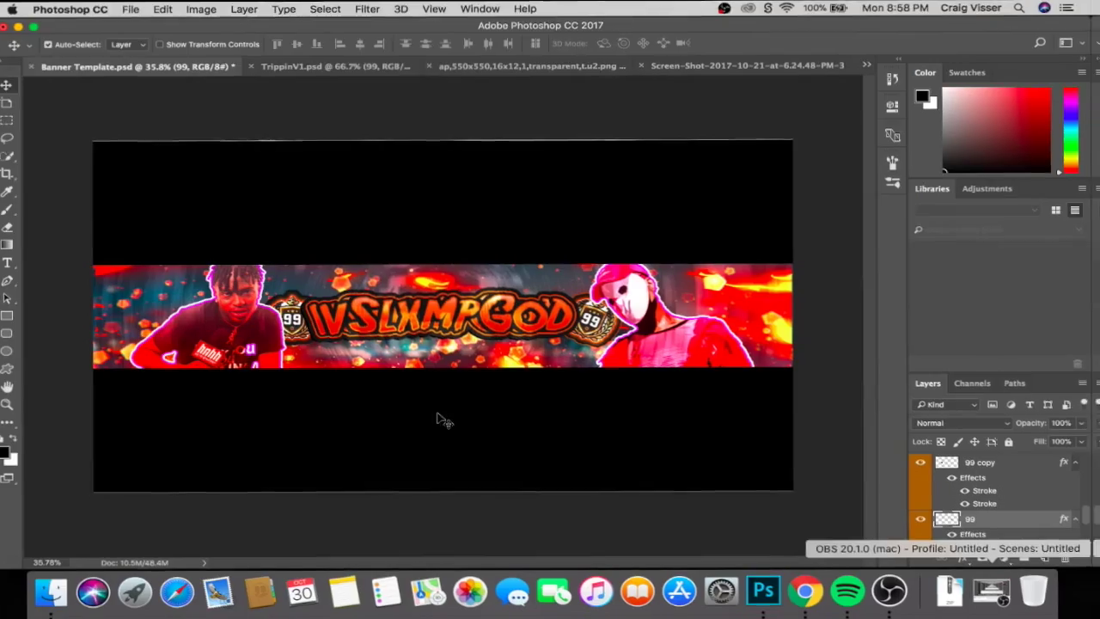
{"action": "key", "text": "ctrl+Tab"}
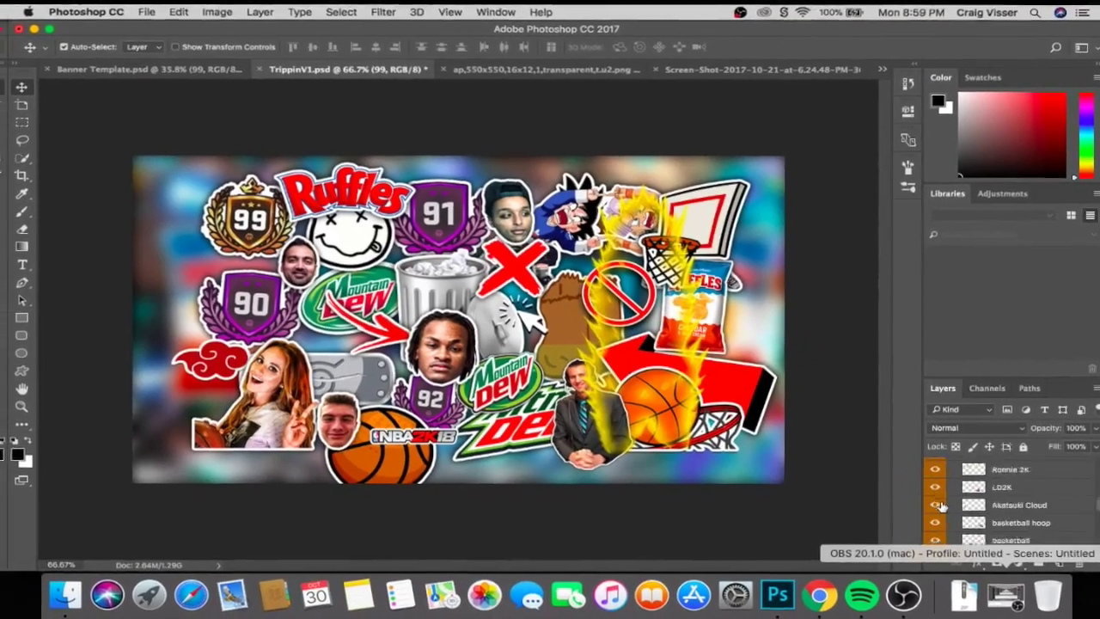
Hide Useful Pngs in TrippinV1 and duplicate the CC 1 group into Banner Template.
{"action": "left_click", "coordinate": [941, 507]}
{"action": "scroll", "coordinate": [942, 507], "scroll_direction": "down", "scroll_amount": 5}
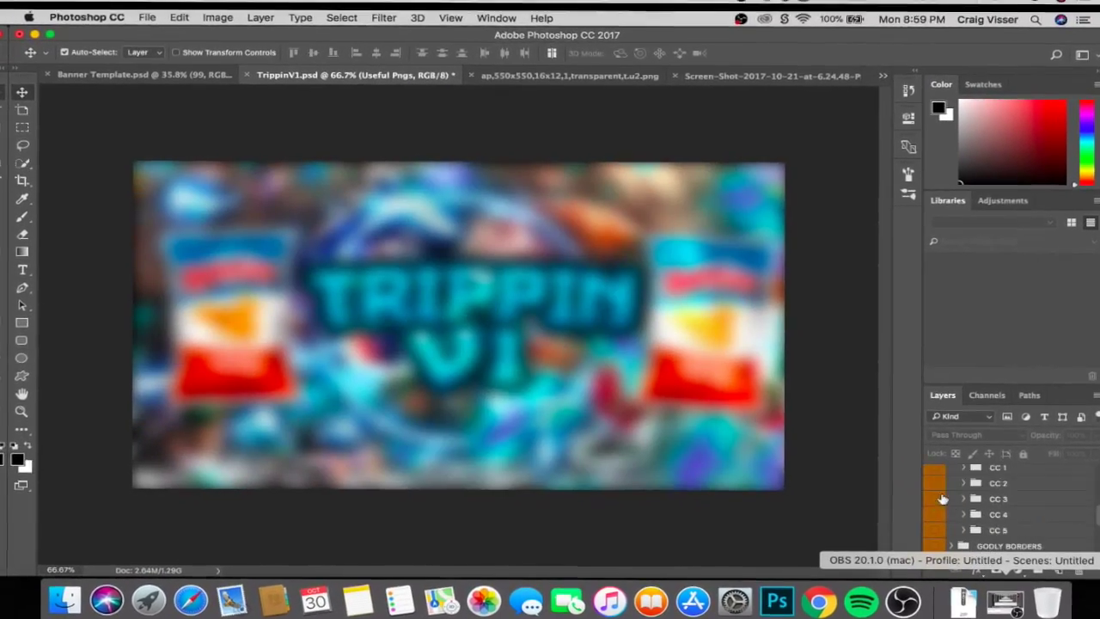
{"action": "scroll", "coordinate": [943, 499], "scroll_direction": "up", "scroll_amount": 3}
{"action": "right_click", "coordinate": [997, 506]}
{"action": "left_click", "coordinate": [921, 181]}
{"action": "key", "text": "Return"}
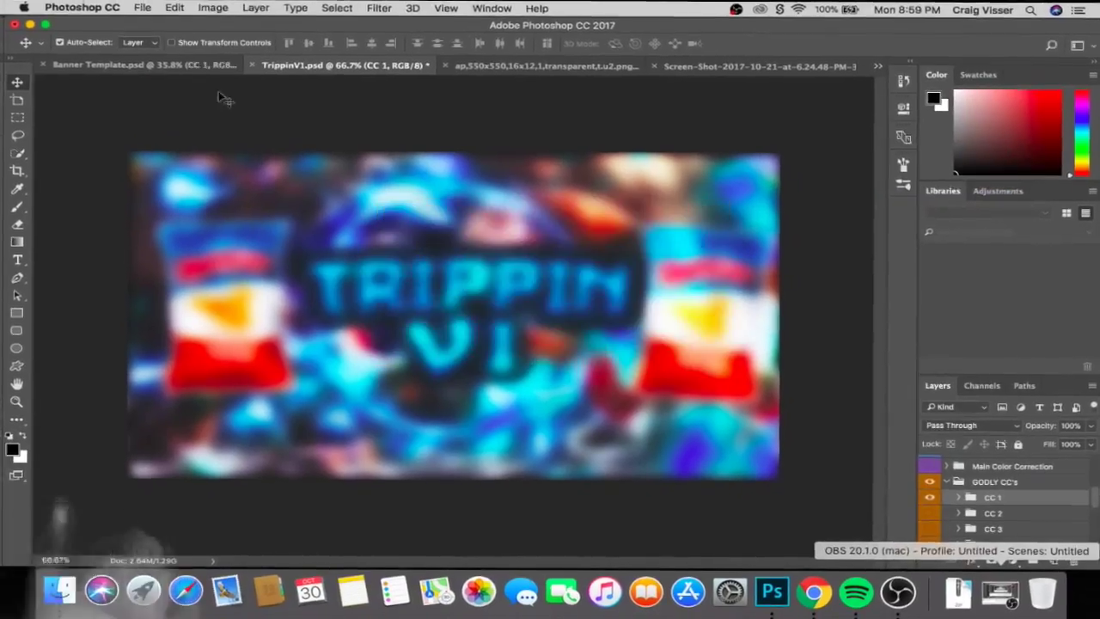